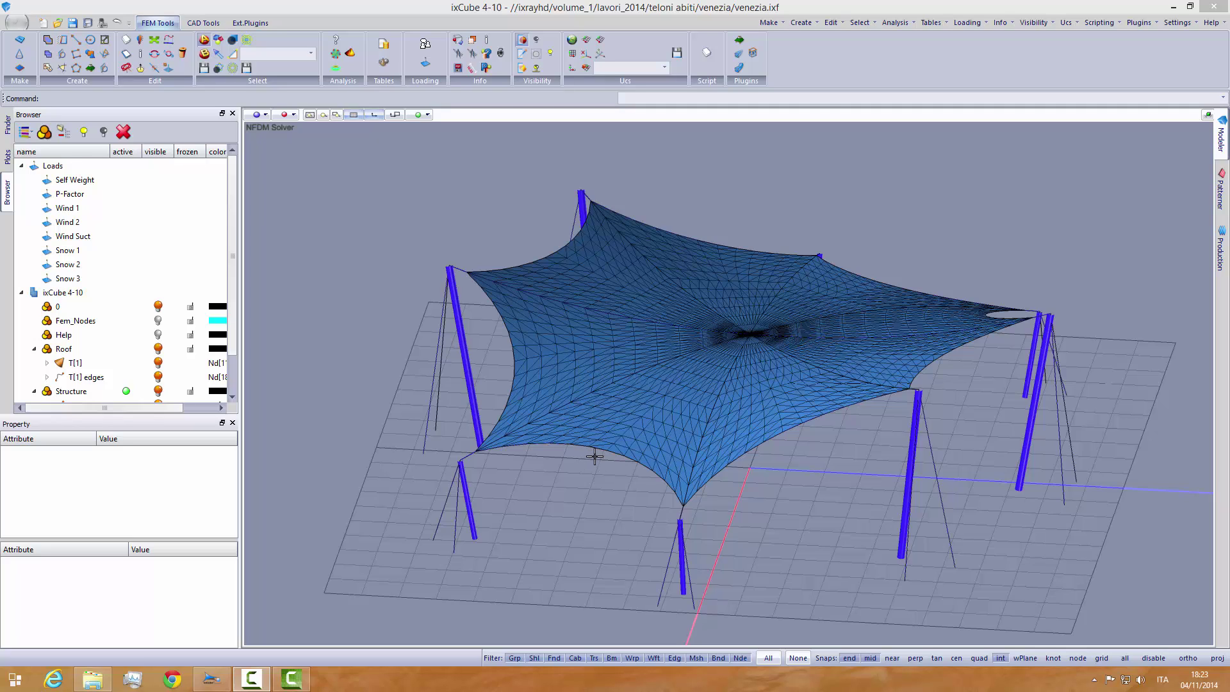
# Step: Tilt the view down onto the roof and select the central triangles with five overlapping selection windows
pyautogui.moveTo(632, 398); pyautogui.dragTo(649, 419, button='middle')
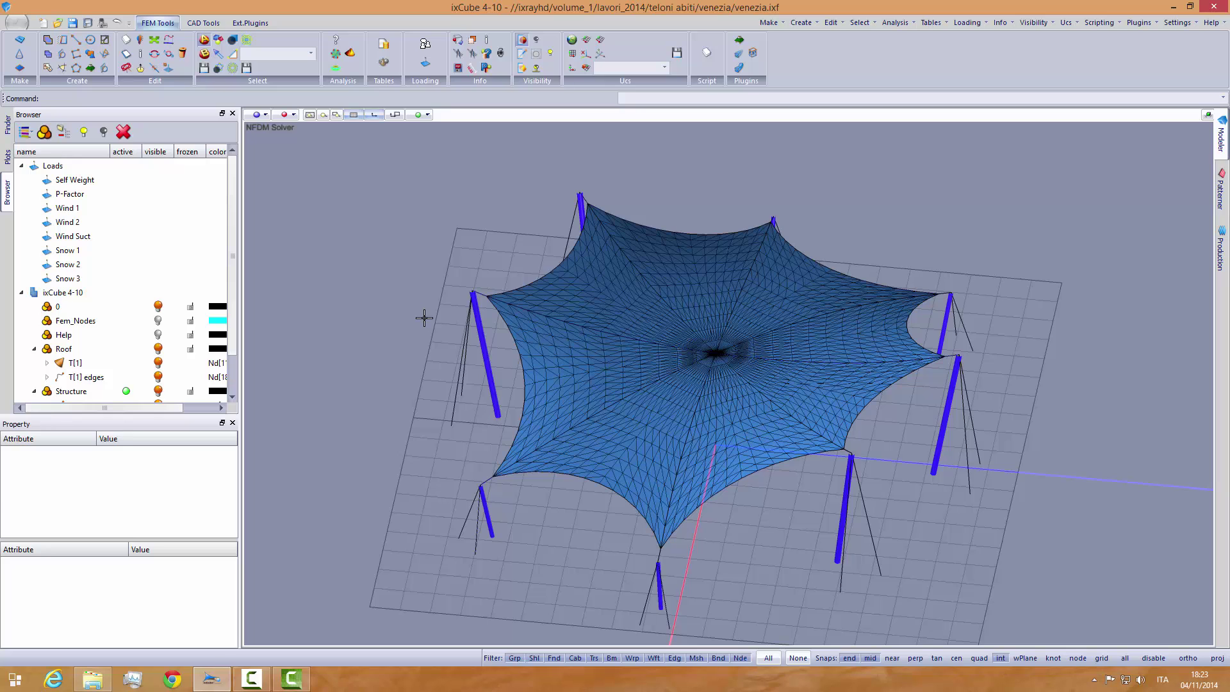
pyautogui.moveTo(428, 327); pyautogui.dragTo(423, 338, button='middle')
pyautogui.scroll(-1, 417, 331)
pyautogui.scroll(1, 556, 359)
pyautogui.moveTo(536, 286); pyautogui.dragTo(667, 417)
pyautogui.moveTo(543, 228); pyautogui.dragTo(714, 341)
pyautogui.moveTo(654, 225); pyautogui.dragTo(801, 353)
pyautogui.moveTo(647, 339); pyautogui.dragTo(797, 415)
pyautogui.moveTo(567, 386); pyautogui.dragTo(685, 482)
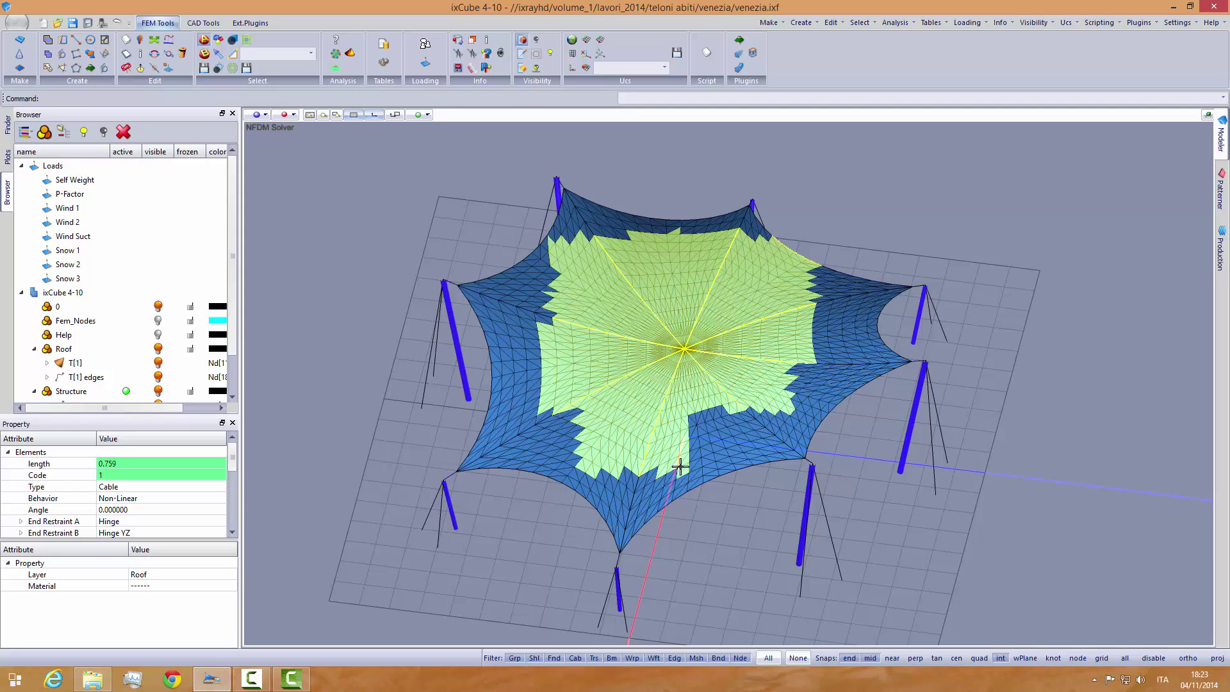
# Step: Add seven individual triangles beside the selected patch to the roof selection
pyautogui.moveTo(685, 461); pyautogui.dragTo(672, 462, button='middle')
pyautogui.scroll(8, 700, 425)
pyautogui.click(683, 381)
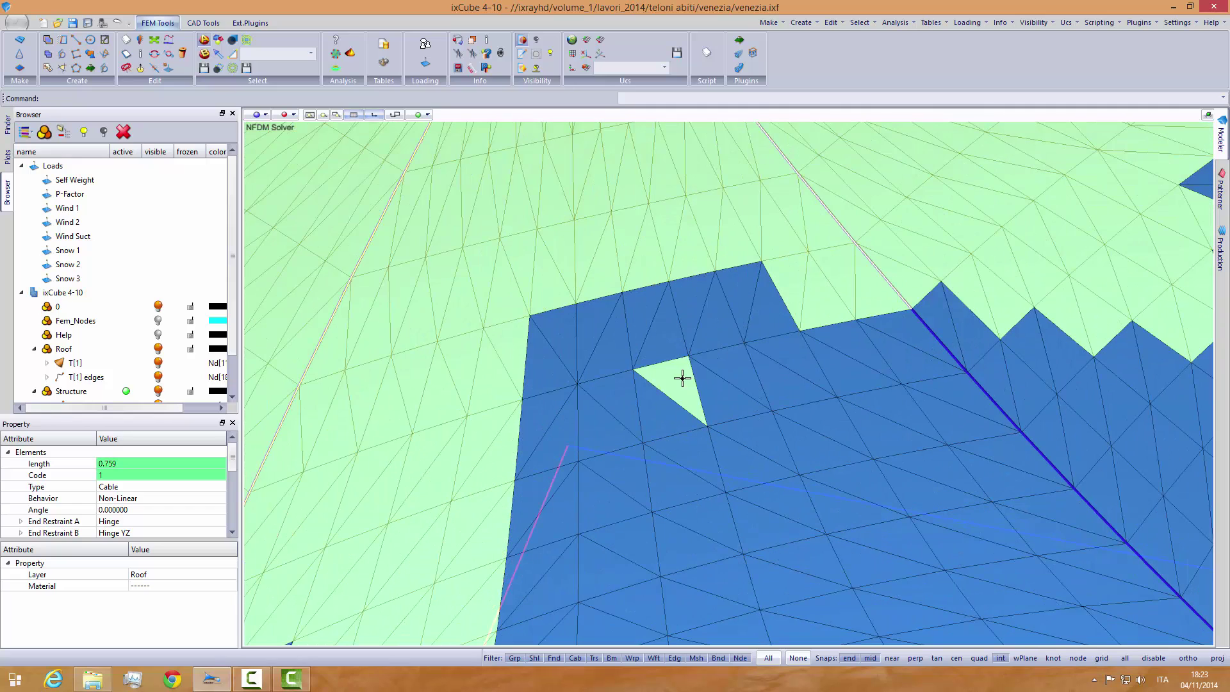
pyautogui.click(679, 442)
pyautogui.click(669, 420)
pyautogui.click(725, 390)
pyautogui.click(750, 375)
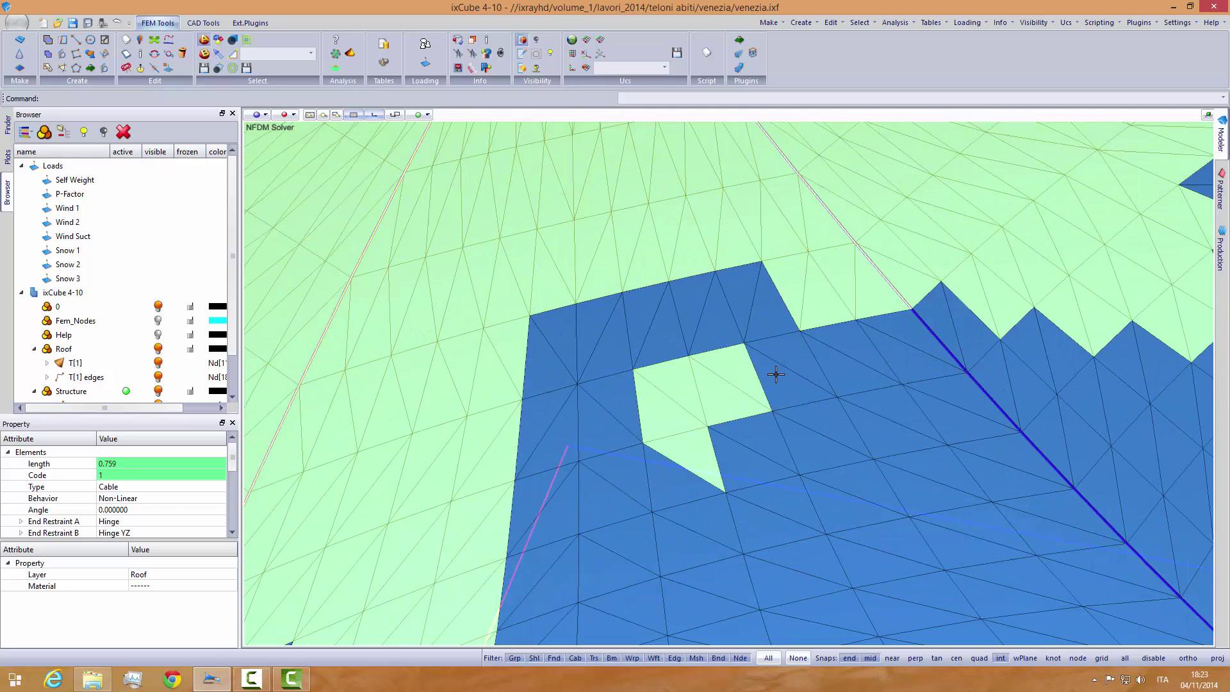
pyautogui.click(781, 359)
pyautogui.click(780, 425)
# Step: Add a block of triangles near the lower edge of the selected area
pyautogui.scroll(-6, 769, 429)
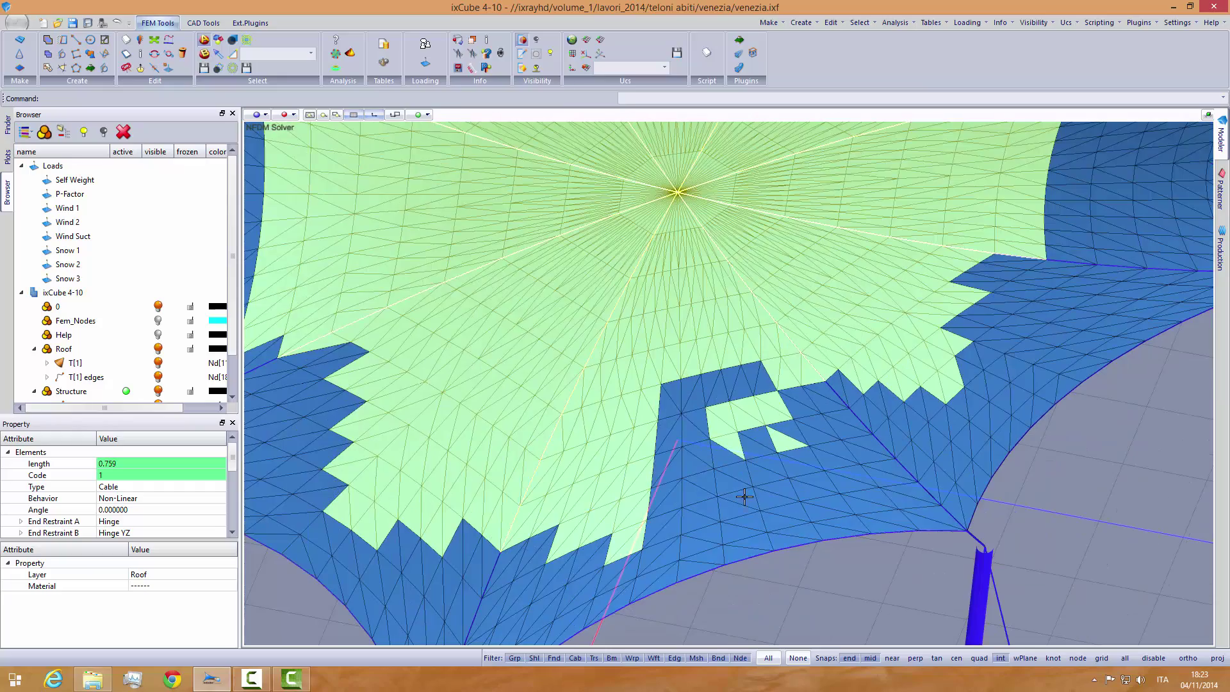
pyautogui.moveTo(827, 578); pyautogui.dragTo(714, 456)
pyautogui.moveTo(672, 416); pyautogui.dragTo(690, 437, button='middle')
pyautogui.scroll(-2, 690, 437)
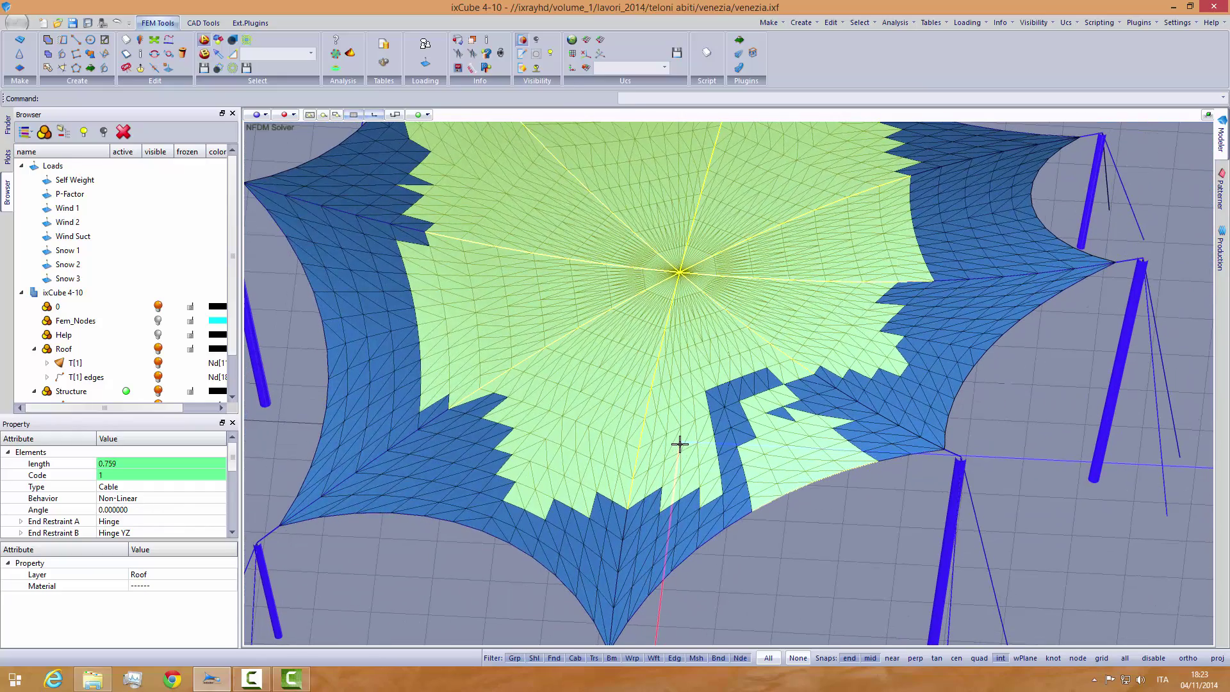
pyautogui.scroll(-2, 680, 443)
pyautogui.scroll(-1, 680, 436)
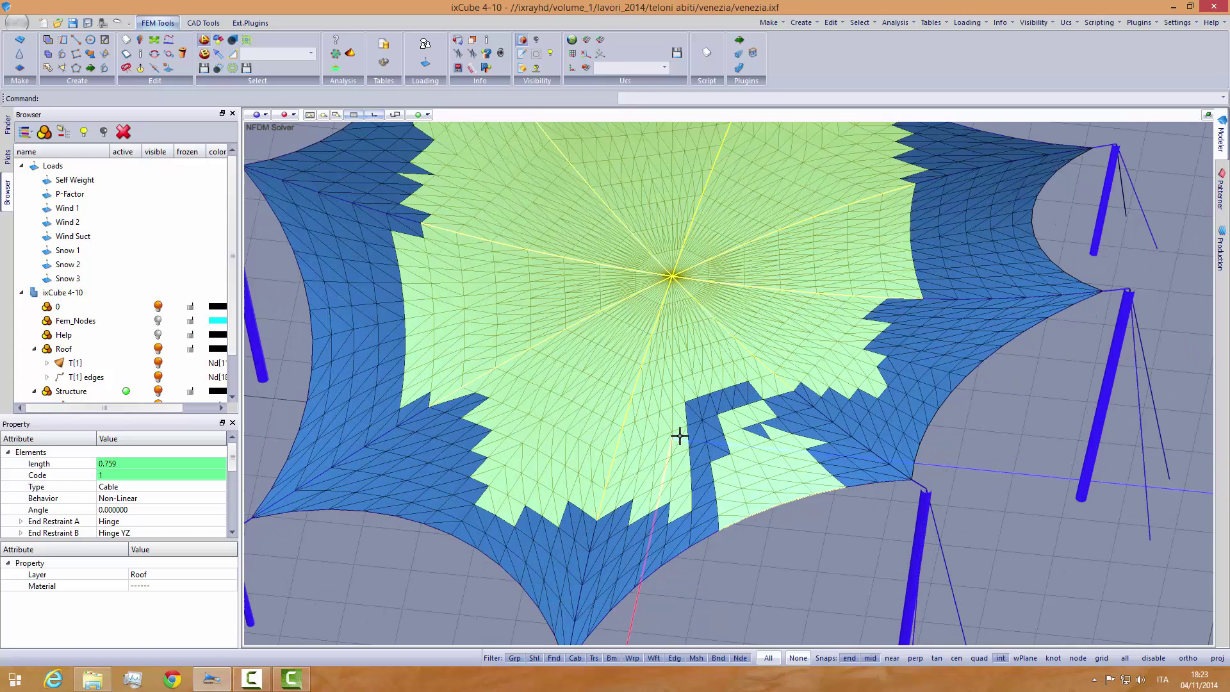
pyautogui.scroll(2, 680, 435)
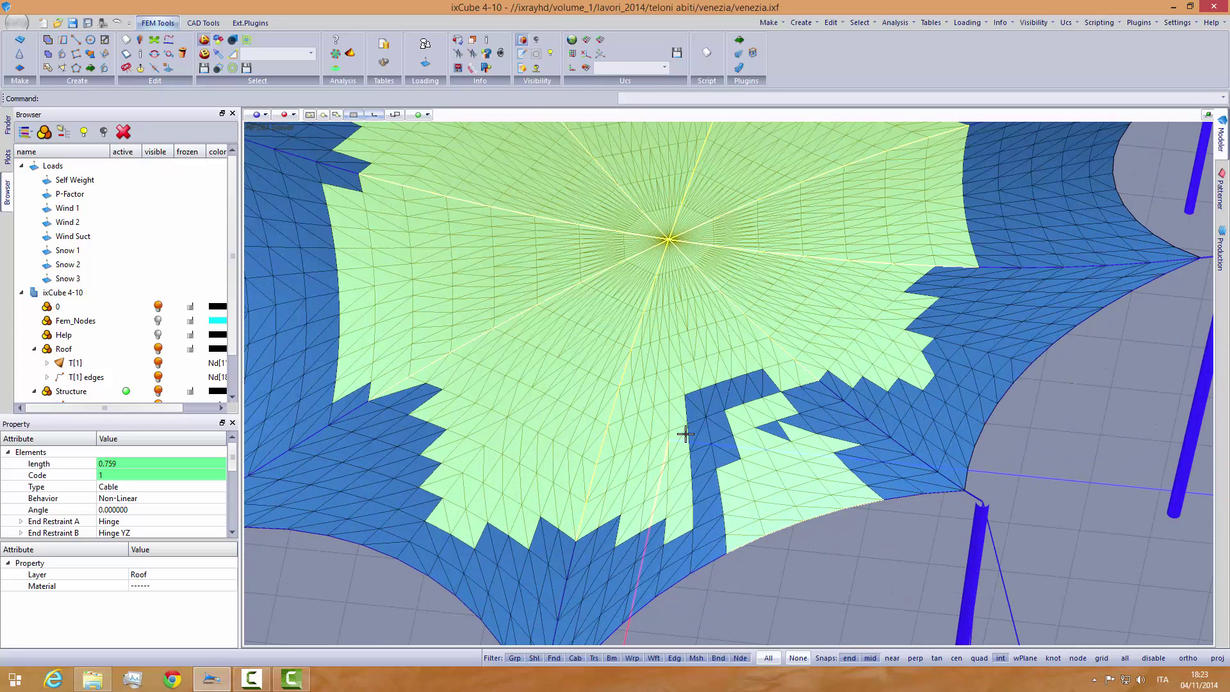
# Step: Ctrl-drag windows to deselect triangles around and left of the central node, then clear the entire roof selection
pyautogui.press('ctrl')
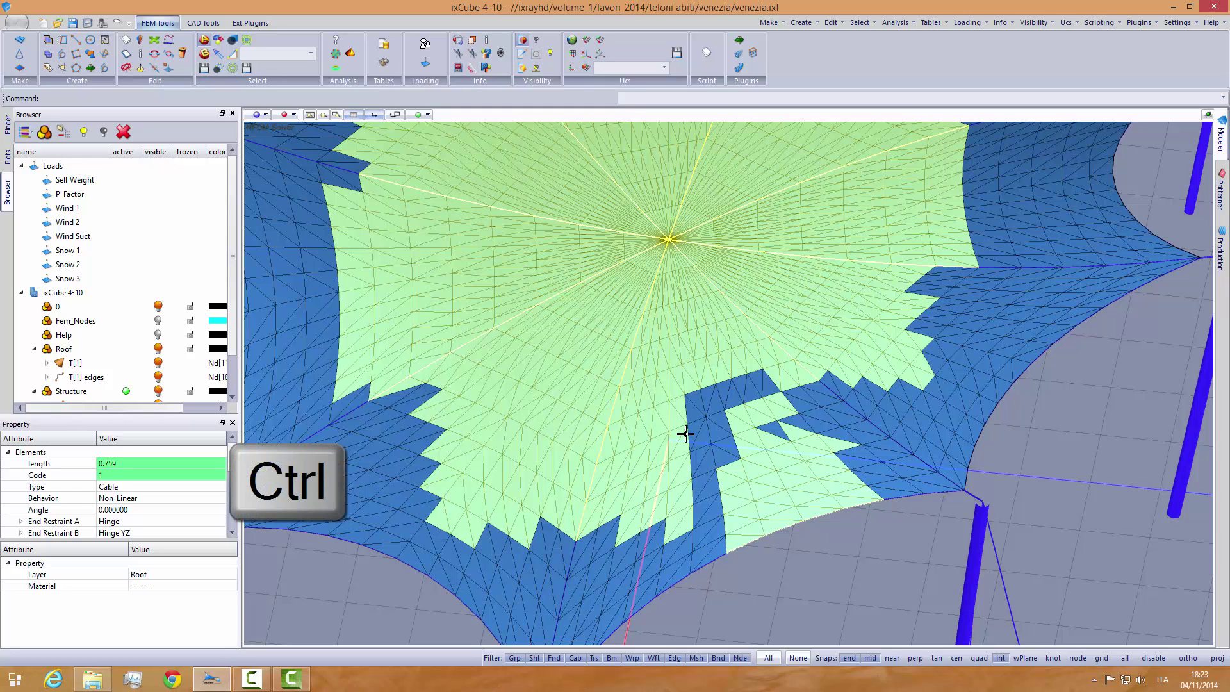
pyautogui.keyDown('ctrl'); pyautogui.moveTo(718, 420); pyautogui.dragTo(631, 319); pyautogui.keyUp('ctrl')
pyautogui.keyDown('ctrl'); pyautogui.moveTo(605, 221); pyautogui.dragTo(708, 311); pyautogui.keyUp('ctrl')
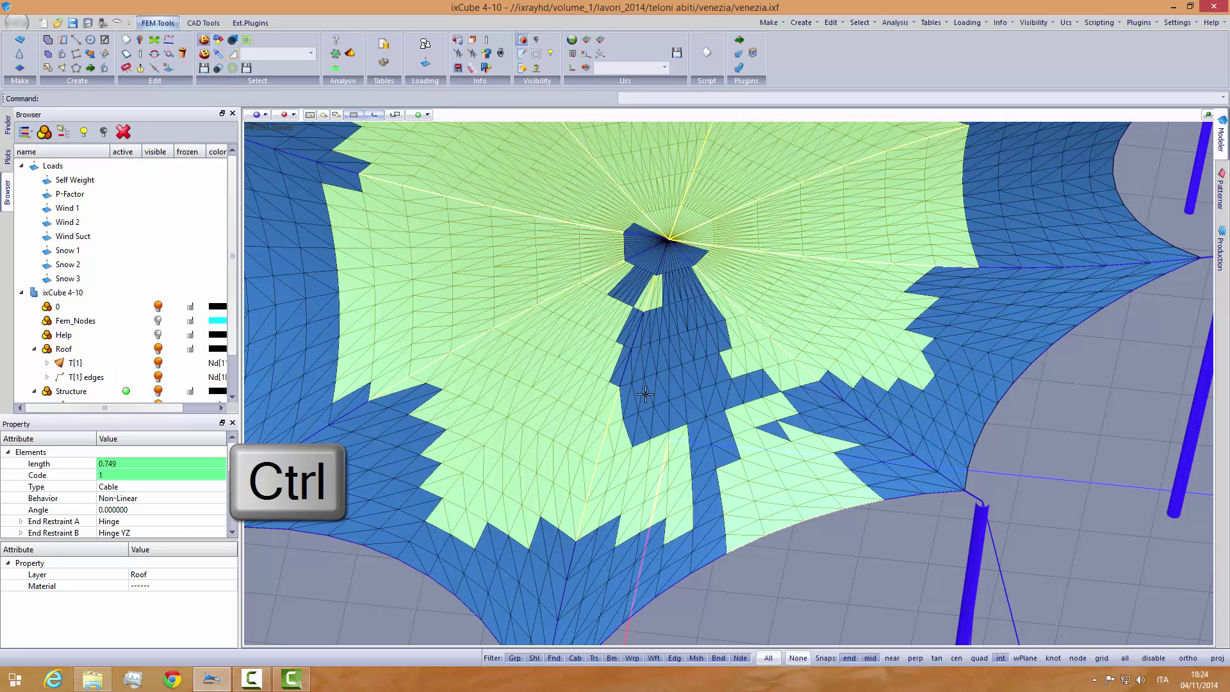
pyautogui.keyDown('ctrl'); pyautogui.moveTo(569, 395); pyautogui.dragTo(568, 394); pyautogui.keyUp('ctrl')
pyautogui.keyDown('ctrl'); pyautogui.moveTo(624, 385); pyautogui.dragTo(562, 309); pyautogui.keyUp('ctrl')
pyautogui.keyDown('ctrl'); pyautogui.moveTo(671, 314); pyautogui.dragTo(533, 236); pyautogui.keyUp('ctrl')
pyautogui.keyDown('ctrl'); pyautogui.moveTo(569, 335); pyautogui.dragTo(499, 313); pyautogui.keyUp('ctrl')
pyautogui.moveTo(517, 256); pyautogui.dragTo(653, 374)
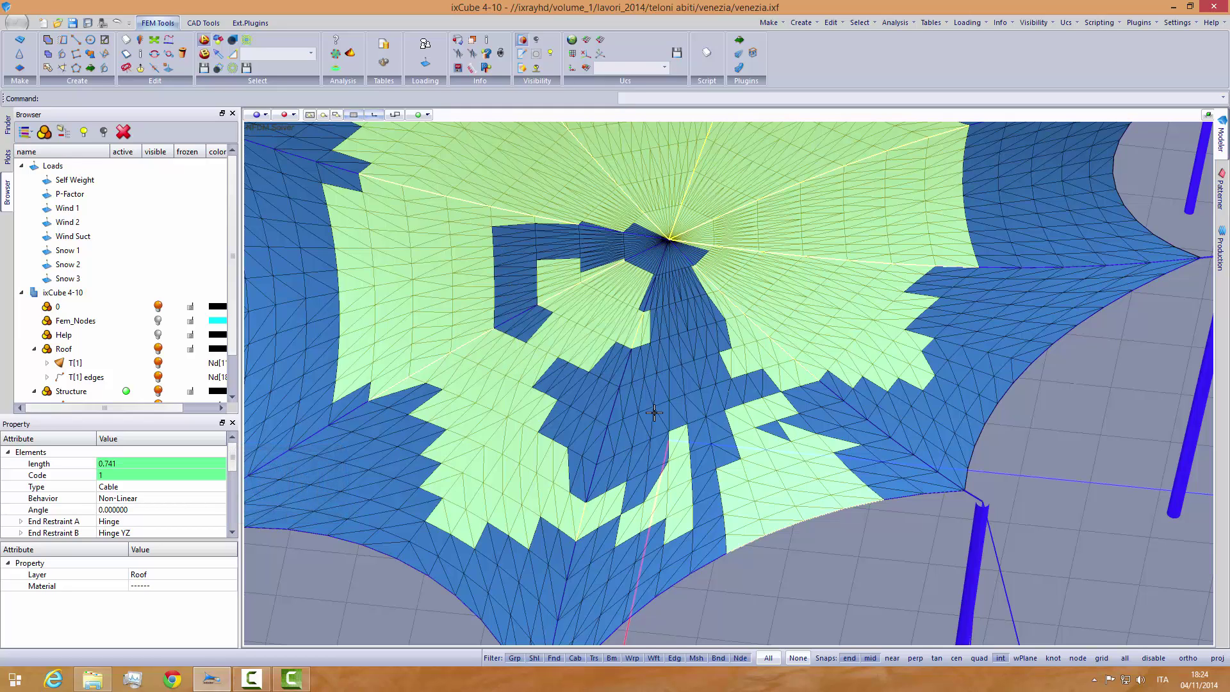
pyautogui.keyDown('ctrl'); pyautogui.moveTo(650, 378); pyautogui.dragTo(579, 289); pyautogui.keyUp('ctrl')
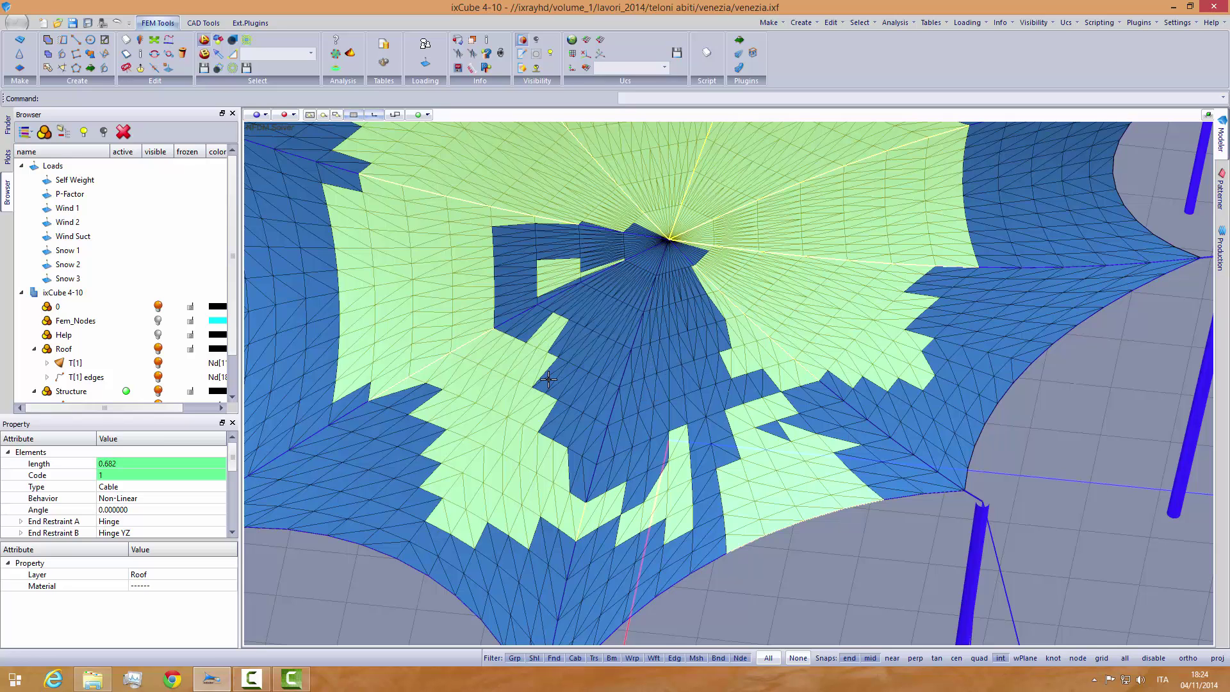
pyautogui.scroll(-3, 519, 378)
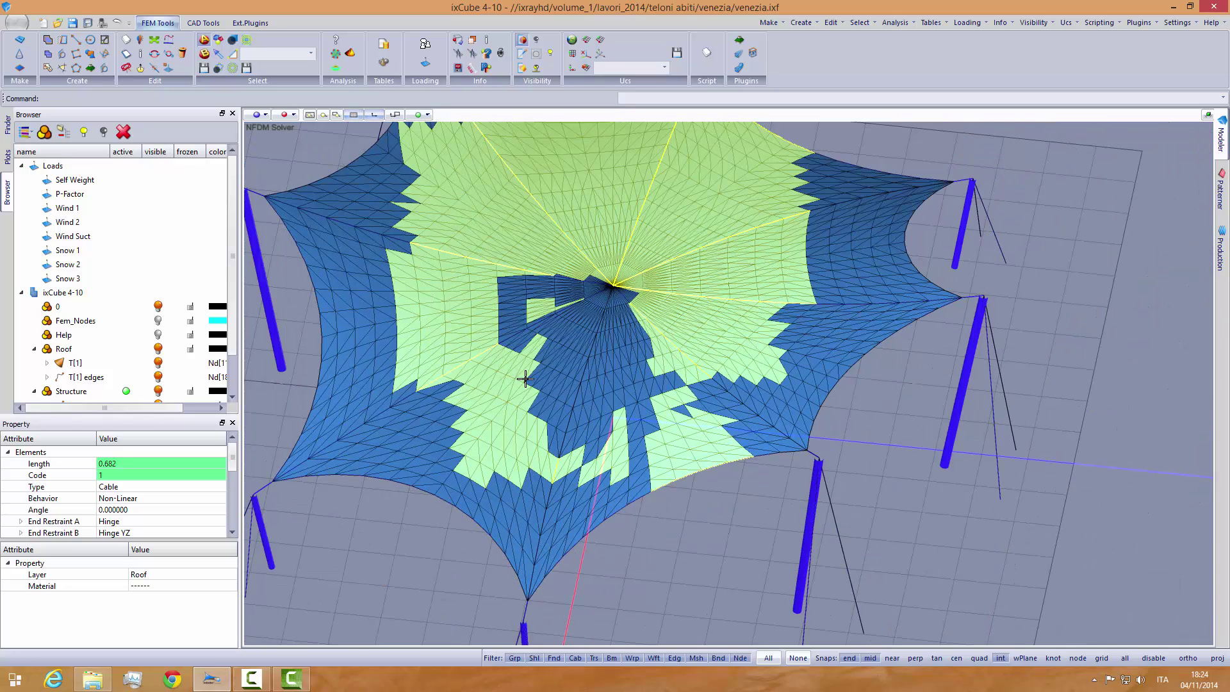
pyautogui.click(1114, 299)
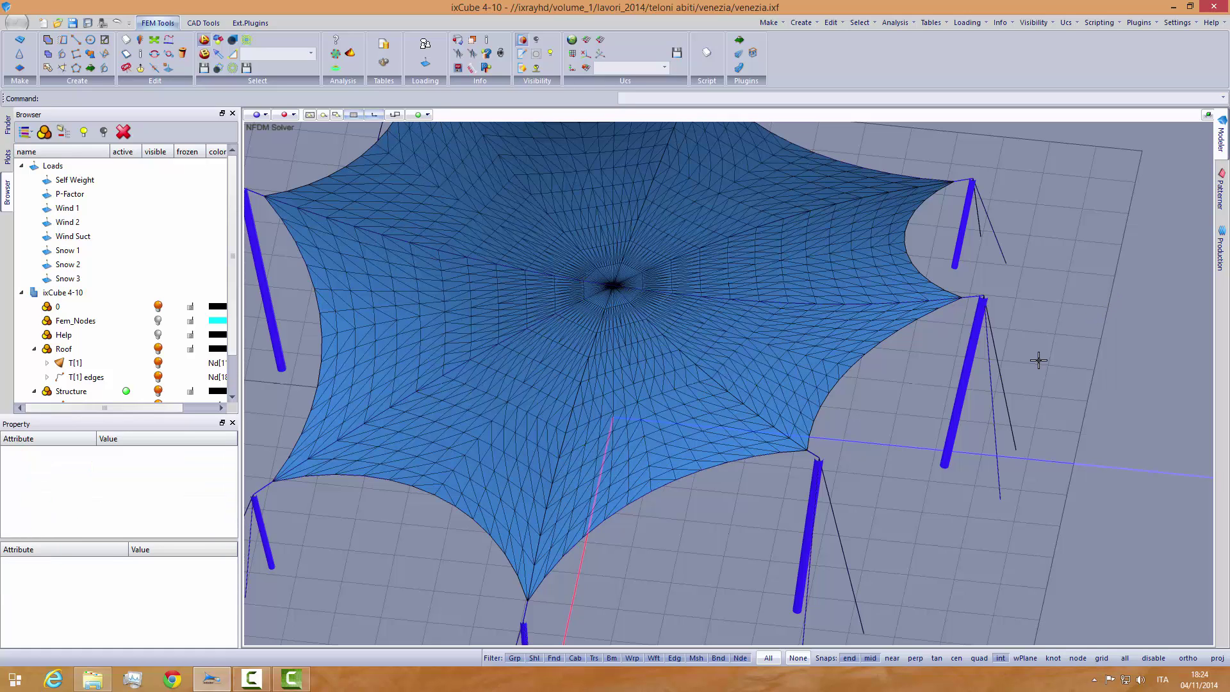
pyautogui.moveTo(677, 448); pyautogui.dragTo(660, 391, button='middle')
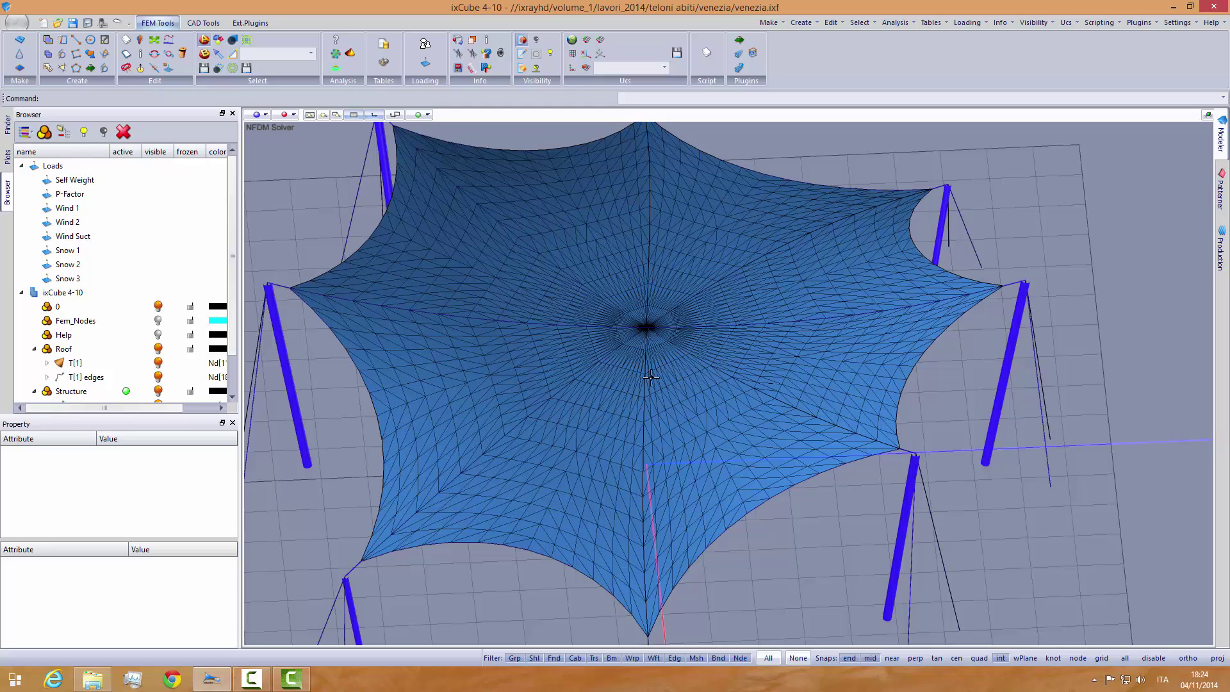
pyautogui.keyDown('ctrl'); pyautogui.moveTo(489, 236); pyautogui.dragTo(685, 390); pyautogui.keyUp('ctrl')
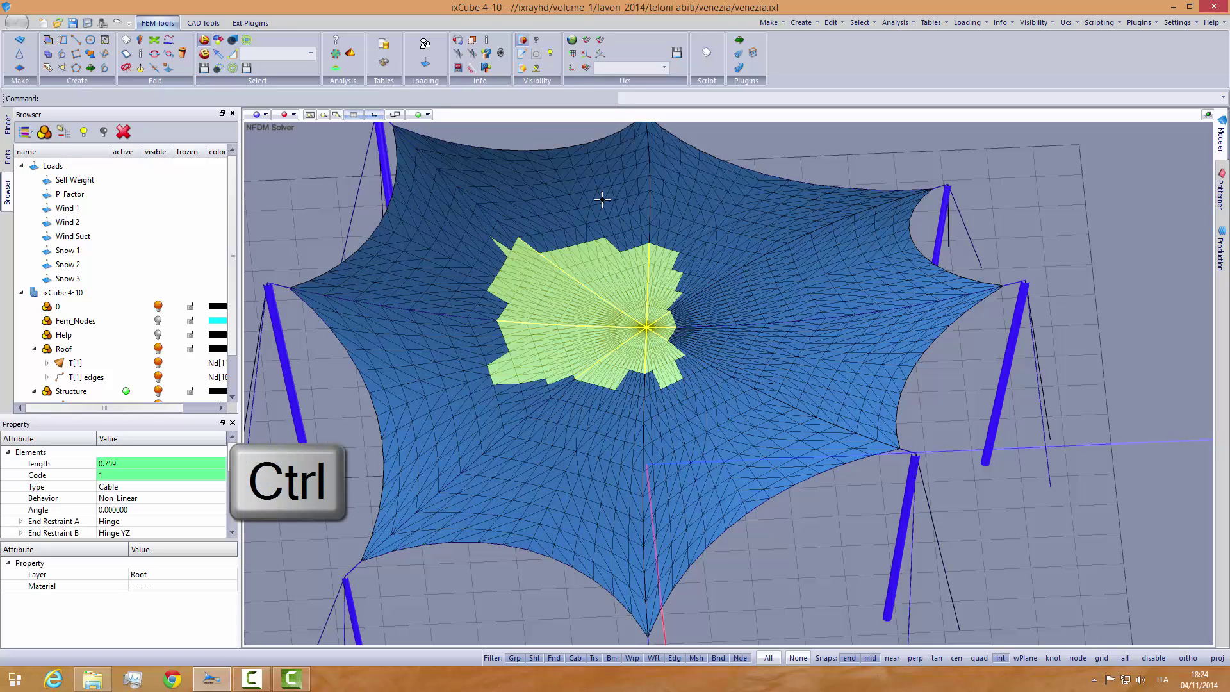
pyautogui.keyDown('ctrl'); pyautogui.moveTo(599, 195); pyautogui.dragTo(821, 390); pyautogui.keyUp('ctrl')
pyautogui.keyDown('ctrl'); pyautogui.moveTo(586, 337); pyautogui.dragTo(771, 453); pyautogui.keyUp('ctrl')
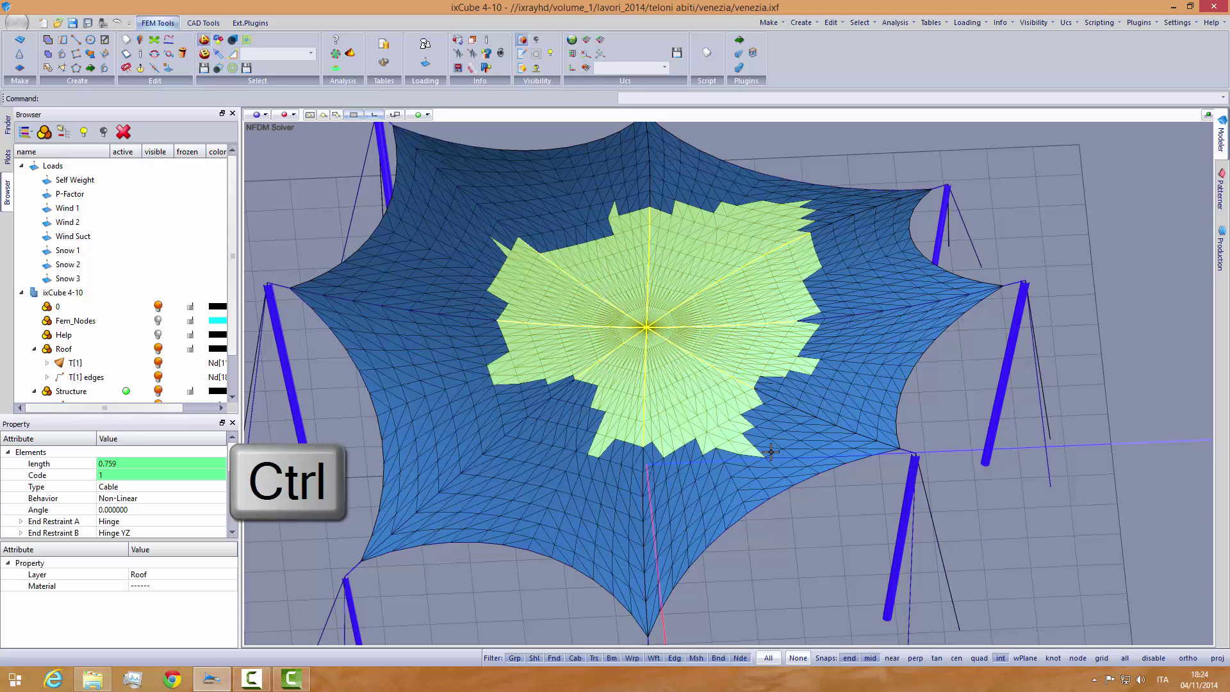
pyautogui.keyDown('ctrl'); pyautogui.moveTo(580, 330); pyautogui.dragTo(787, 466); pyautogui.keyUp('ctrl')
pyautogui.keyDown('ctrl'); pyautogui.moveTo(666, 292); pyautogui.dragTo(833, 402); pyautogui.keyUp('ctrl')
pyautogui.keyDown('ctrl'); pyautogui.scroll(5, 769, 272); pyautogui.keyUp('ctrl')
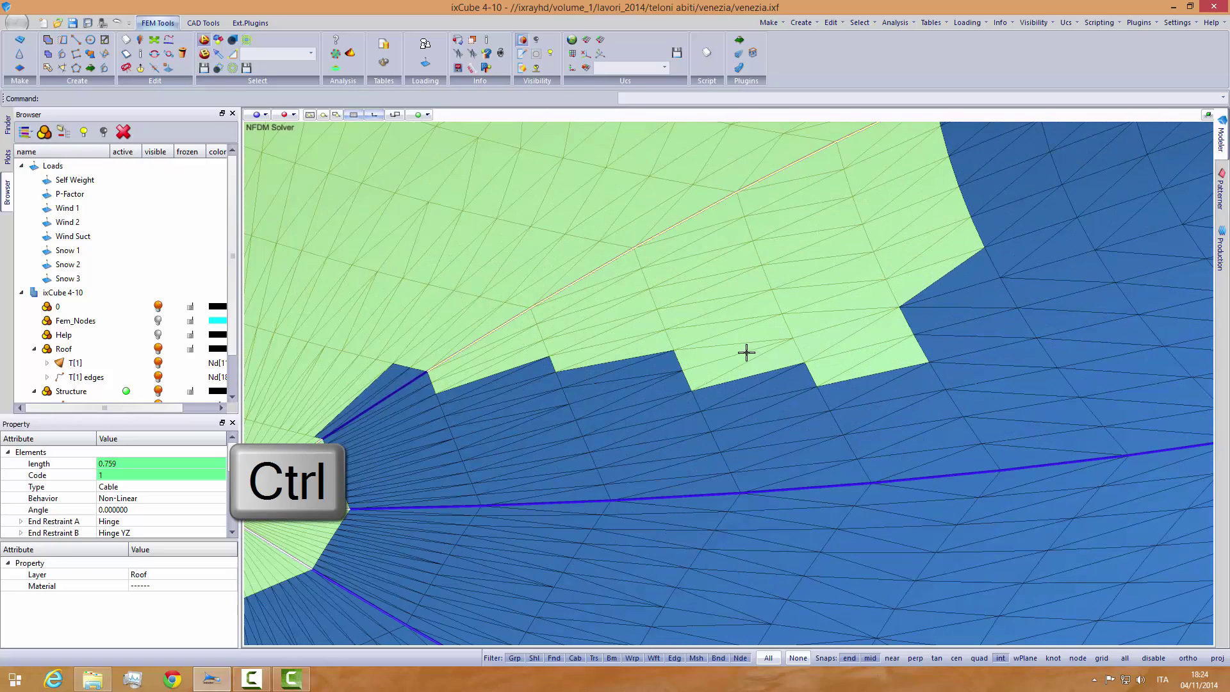
pyautogui.keyDown('ctrl'); pyautogui.click(753, 372); pyautogui.keyUp('ctrl')
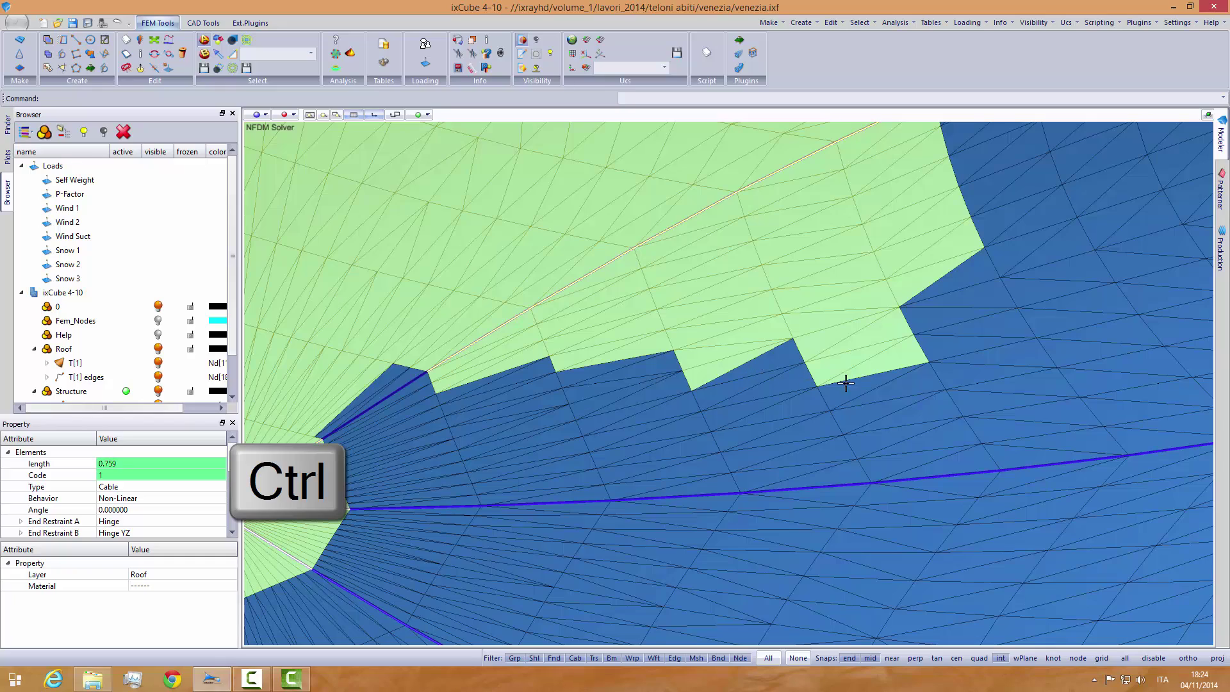
pyautogui.keyDown('ctrl'); pyautogui.click(849, 372); pyautogui.keyUp('ctrl')
pyautogui.keyDown('ctrl'); pyautogui.click(833, 369); pyautogui.keyUp('ctrl')
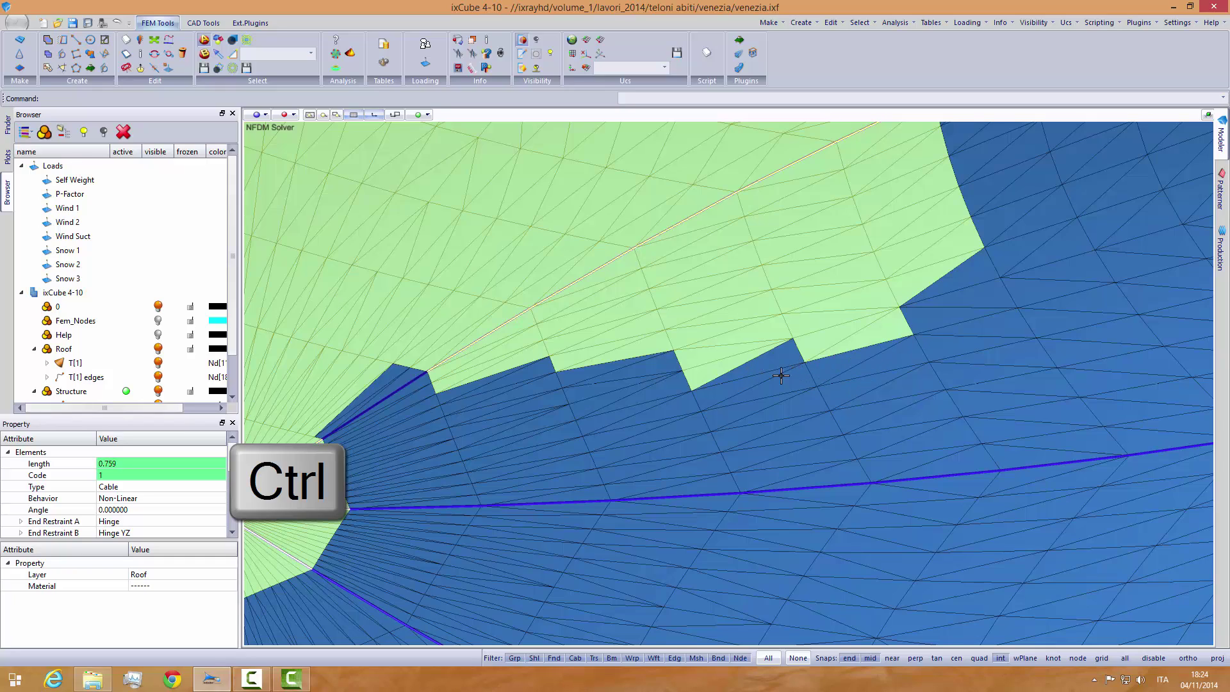
pyautogui.keyDown('ctrl'); pyautogui.scroll(-10, 789, 376); pyautogui.keyUp('ctrl')
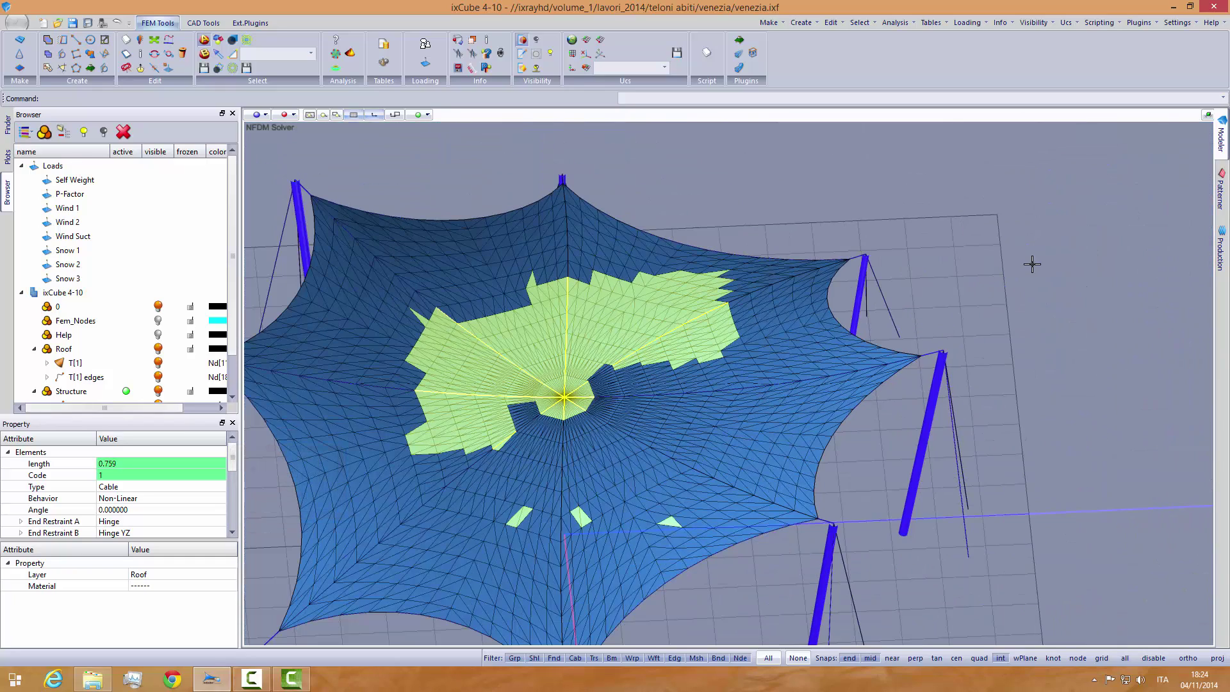
pyautogui.click(1032, 264)
pyautogui.scroll(5, 612, 467)
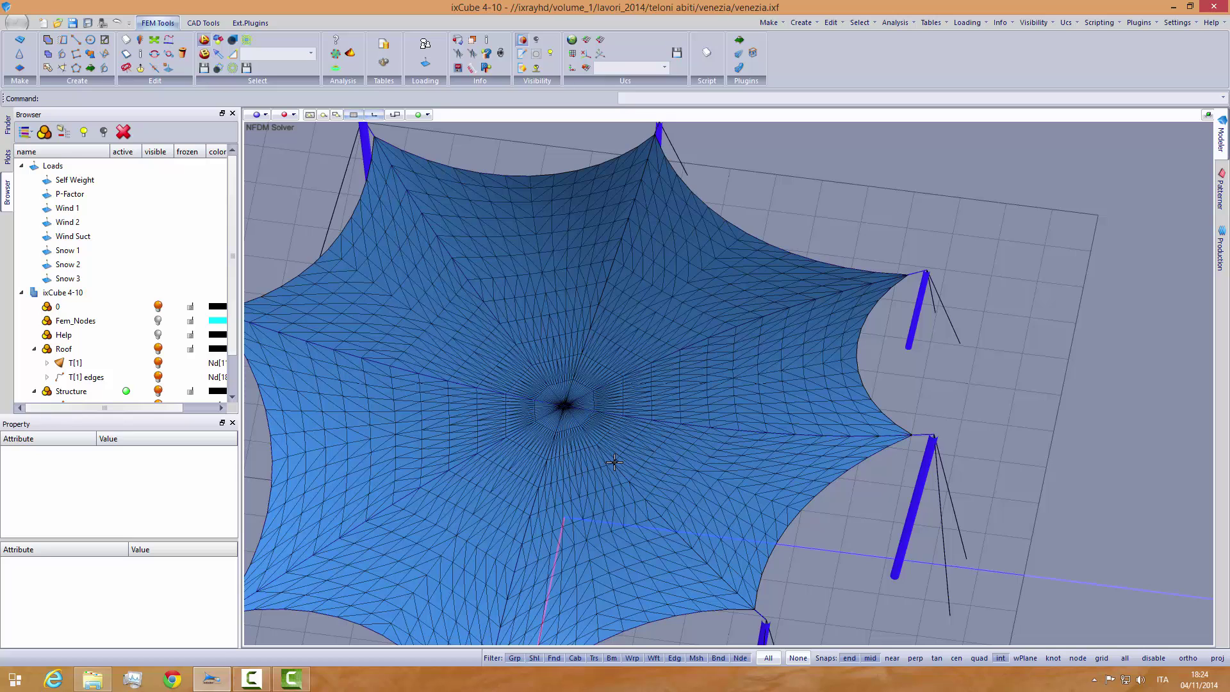
# Step: Select the central roof elements plus those to the right and top using four selection windows
pyautogui.moveTo(607, 460); pyautogui.dragTo(648, 447, button='middle')
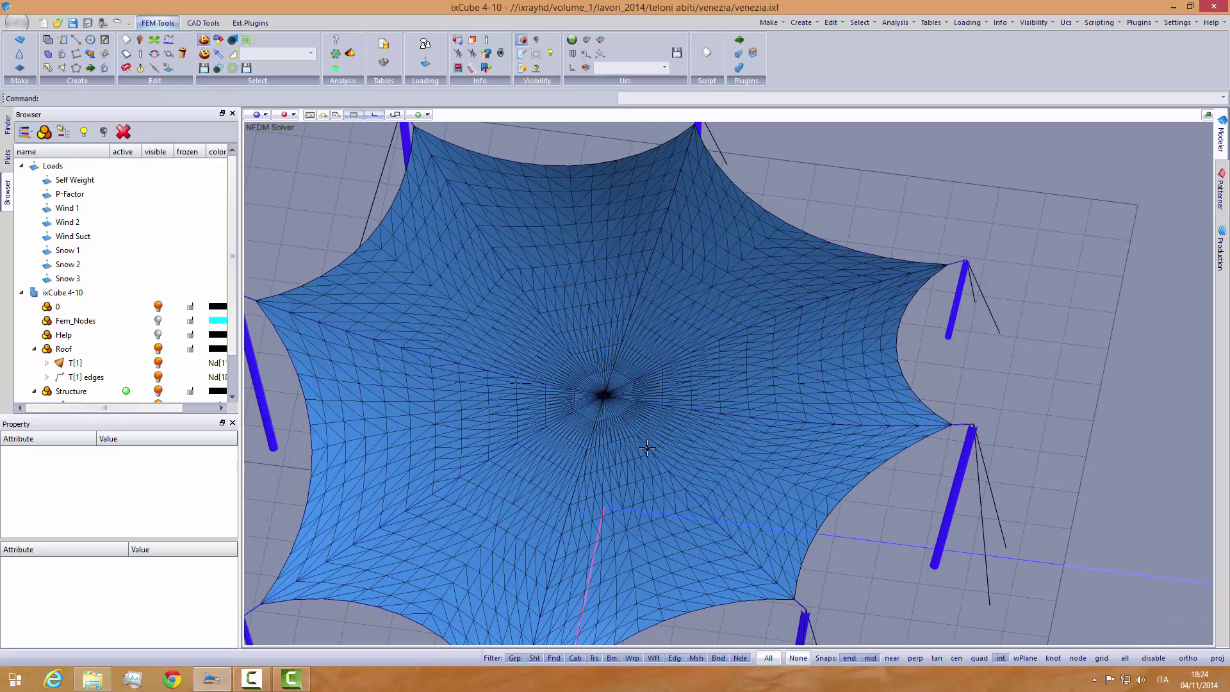
pyautogui.moveTo(648, 447); pyautogui.dragTo(631, 450, button='right')
pyautogui.moveTo(440, 249); pyautogui.dragTo(700, 467)
pyautogui.moveTo(399, 355); pyautogui.dragTo(713, 573)
pyautogui.moveTo(624, 288); pyautogui.dragTo(847, 495)
pyautogui.moveTo(485, 163); pyautogui.dragTo(784, 406)
pyautogui.scroll(2, 586, 302)
pyautogui.scroll(5, 584, 320)
pyautogui.scroll(-3, 679, 378)
pyautogui.scroll(1, 734, 414)
pyautogui.moveTo(737, 415); pyautogui.dragTo(707, 403, button='middle')
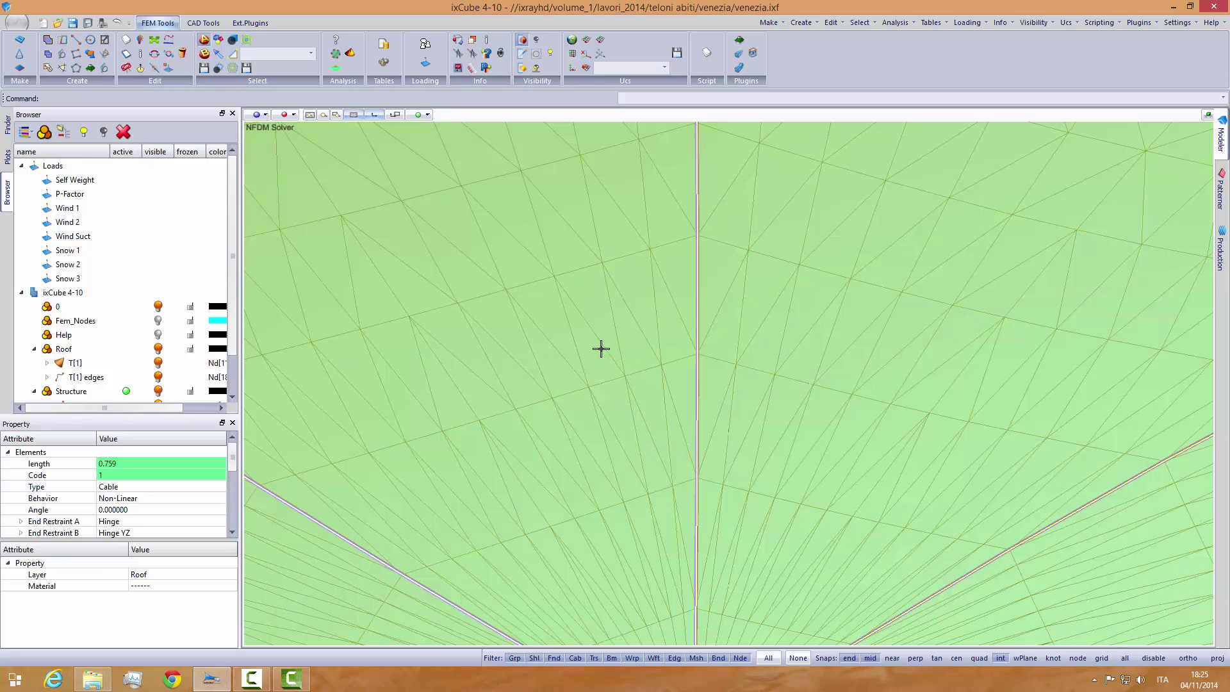
# Step: Clear the previous roof selection
pyautogui.scroll(-6, 576, 349)
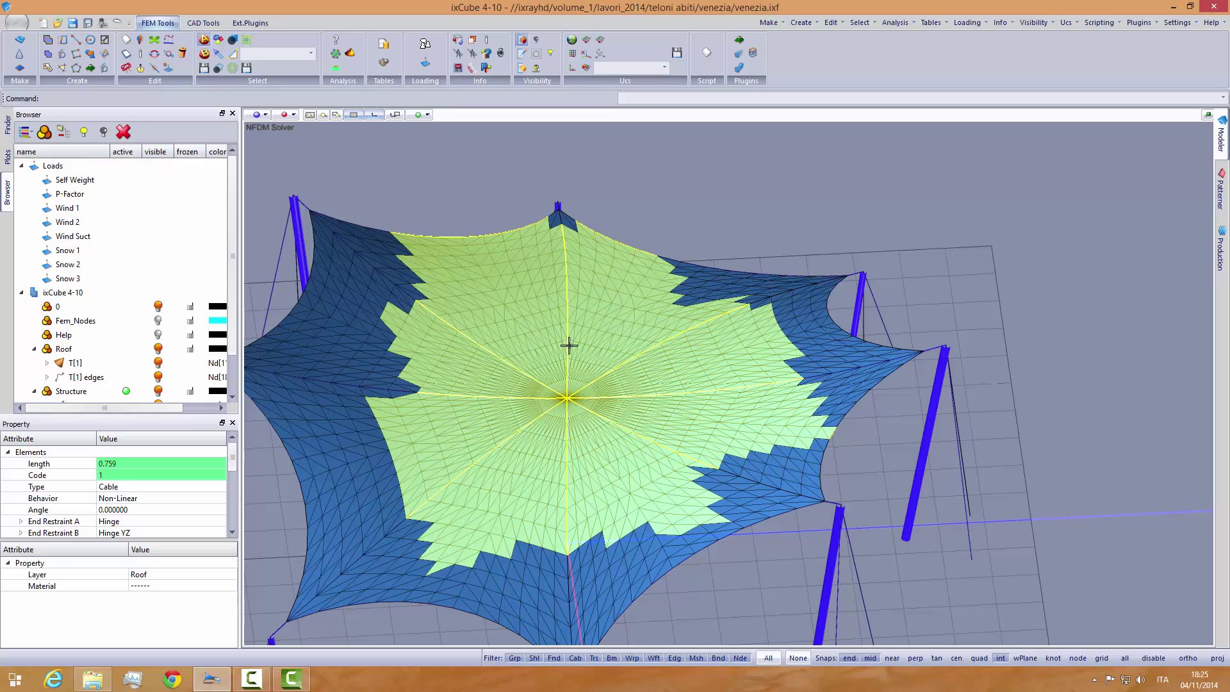
pyautogui.click(1083, 207)
pyautogui.scroll(8, 569, 332)
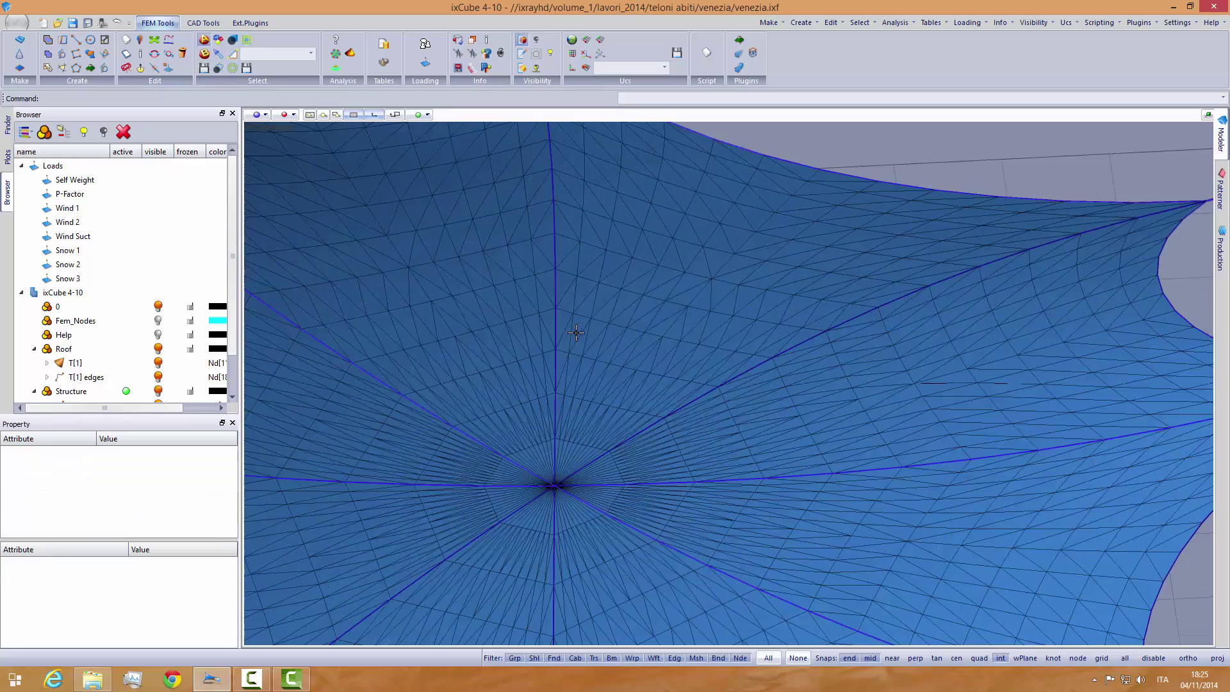
pyautogui.scroll(3, 568, 332)
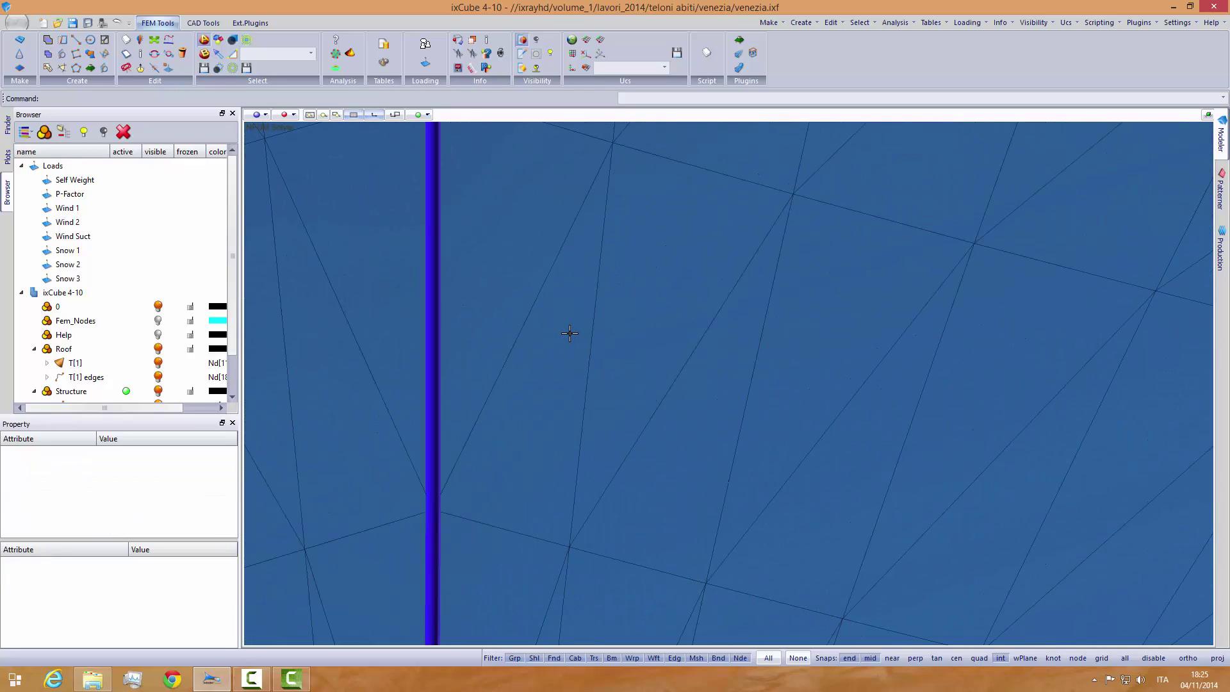
pyautogui.scroll(-8, 607, 330)
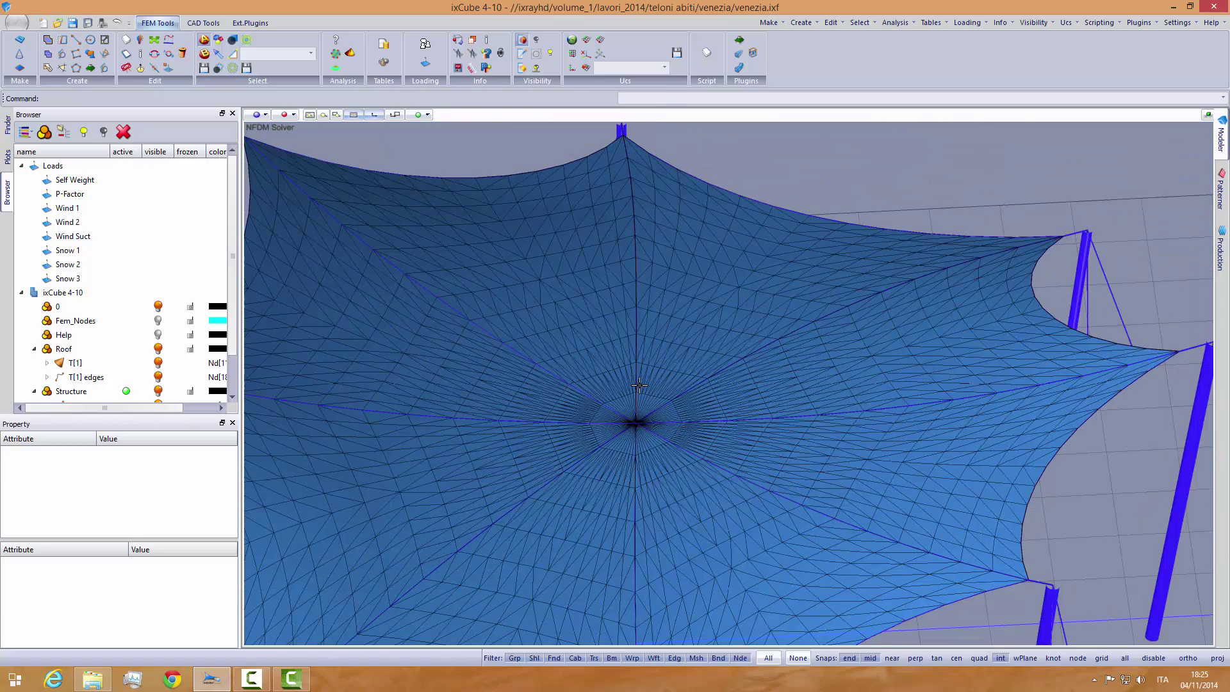
# Step: Select the triangles and cables around the central hub with three overlapping windows
pyautogui.moveTo(365, 371); pyautogui.dragTo(729, 571)
pyautogui.moveTo(432, 253); pyautogui.dragTo(865, 534)
pyautogui.moveTo(666, 252); pyautogui.dragTo(1008, 517)
pyautogui.scroll(10, 657, 346)
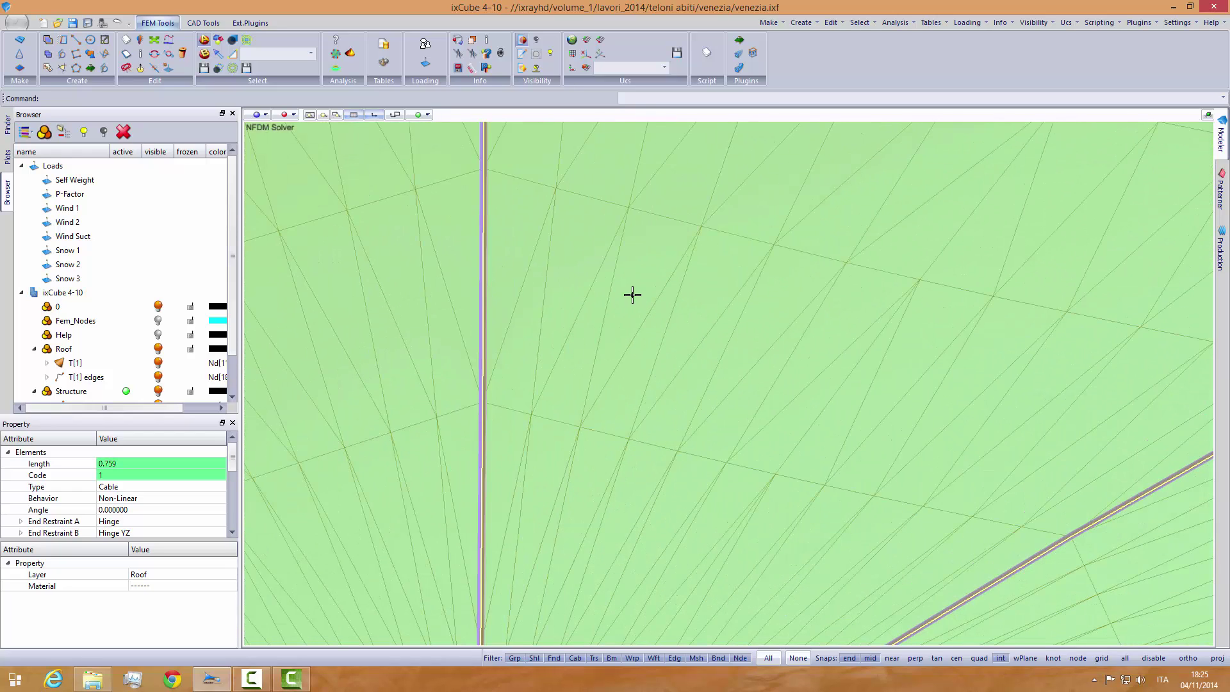
pyautogui.press('capslock')
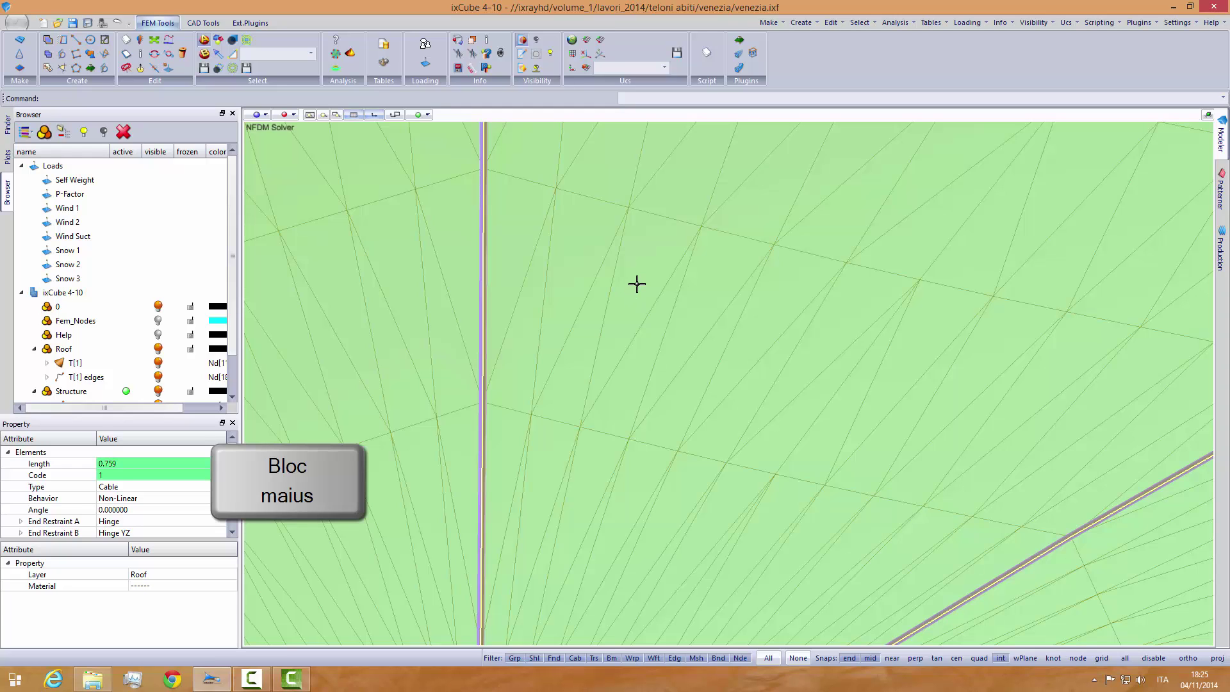
# Step: Pick a single triangle, then window-select the mesh elements at the roof's centre
pyautogui.click(637, 280)
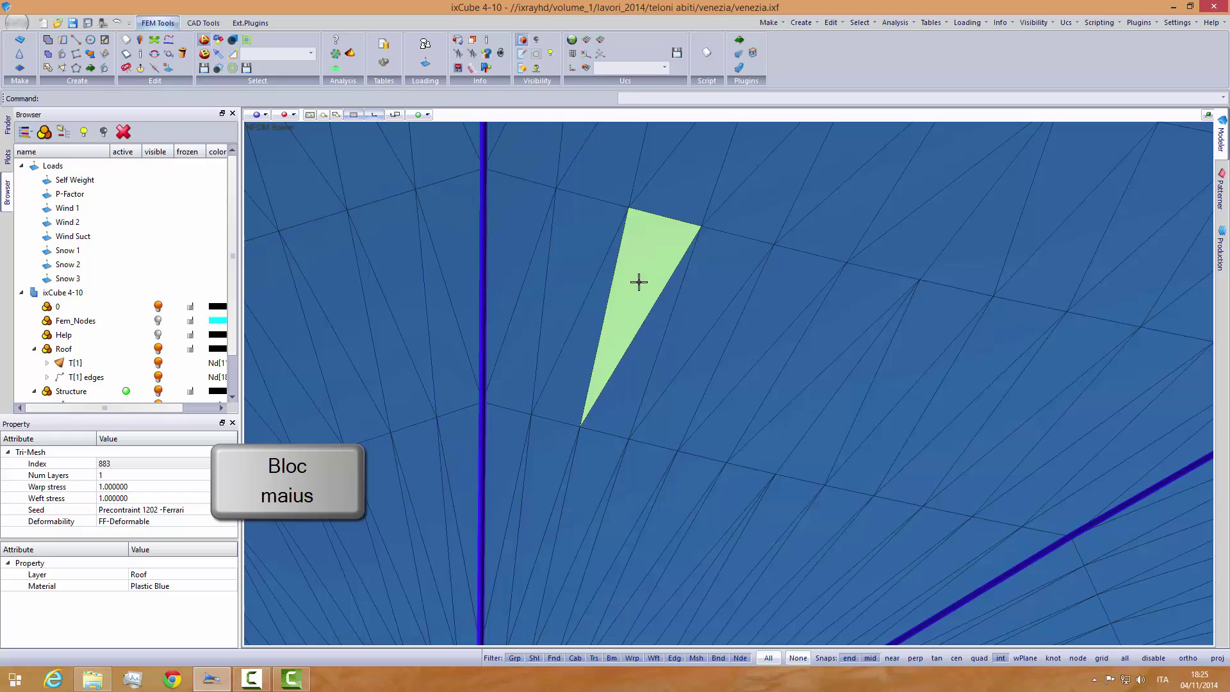
pyautogui.scroll(-5, 639, 282)
pyautogui.scroll(-3, 710, 366)
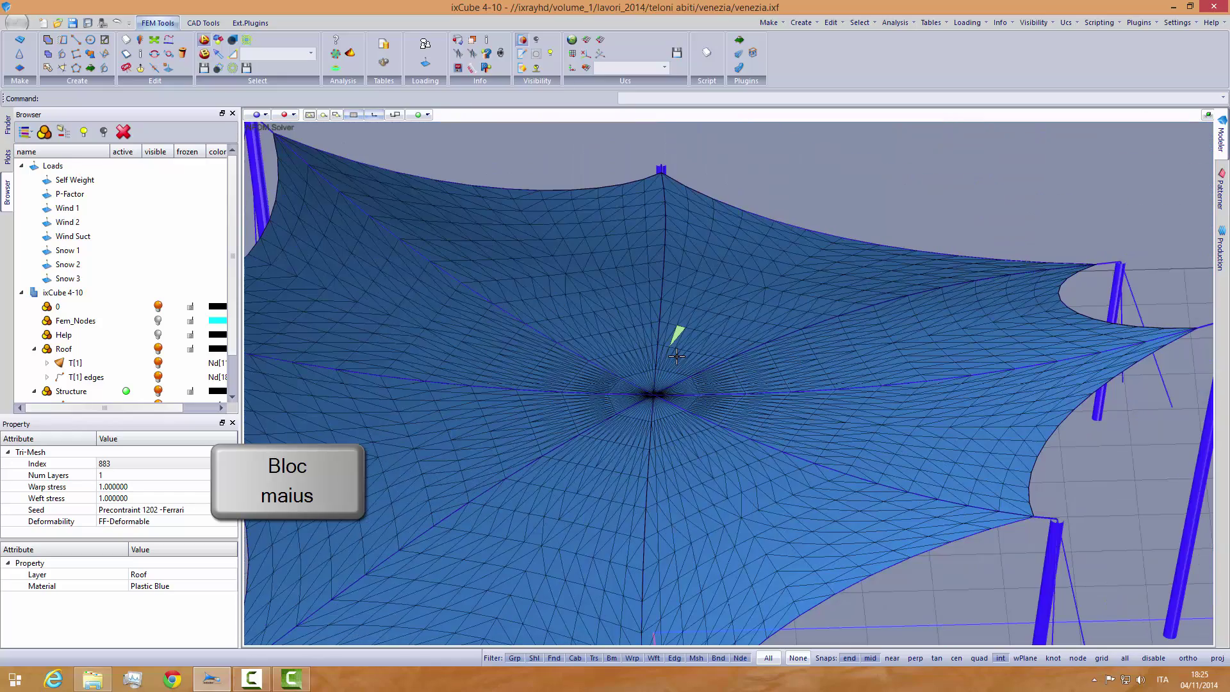
pyautogui.scroll(5, 680, 327)
pyautogui.scroll(2, 680, 323)
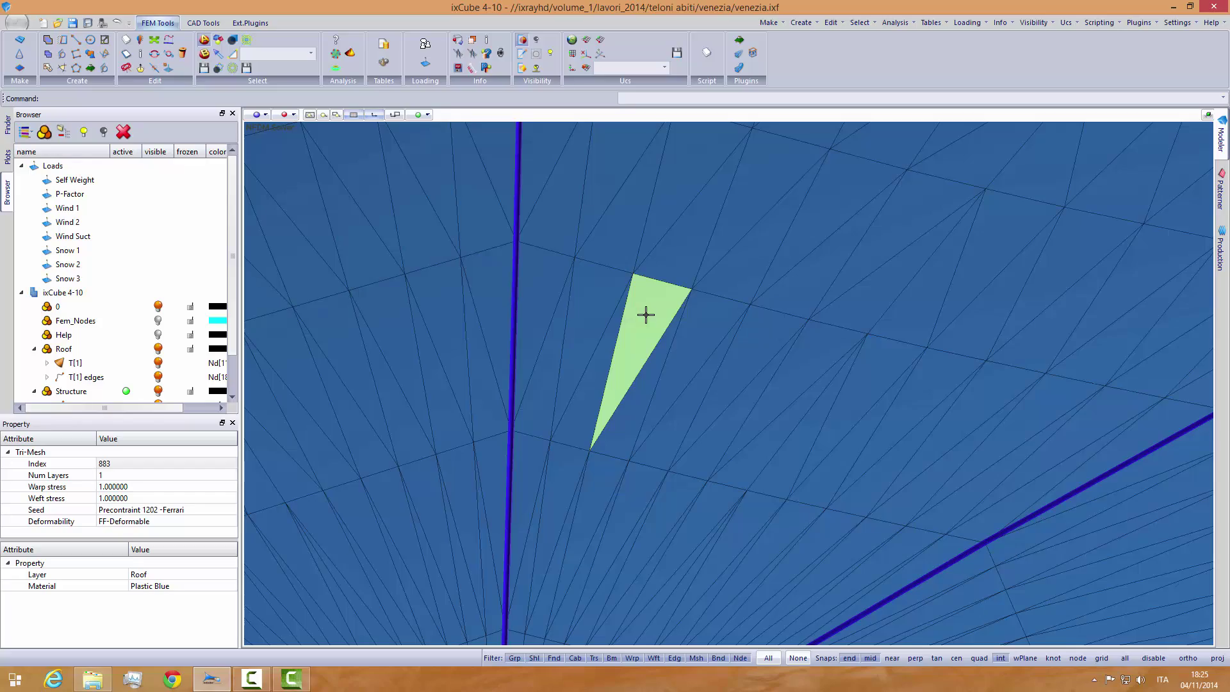
pyautogui.scroll(-6, 644, 314)
pyautogui.moveTo(369, 209); pyautogui.dragTo(920, 587)
pyautogui.scroll(8, 704, 476)
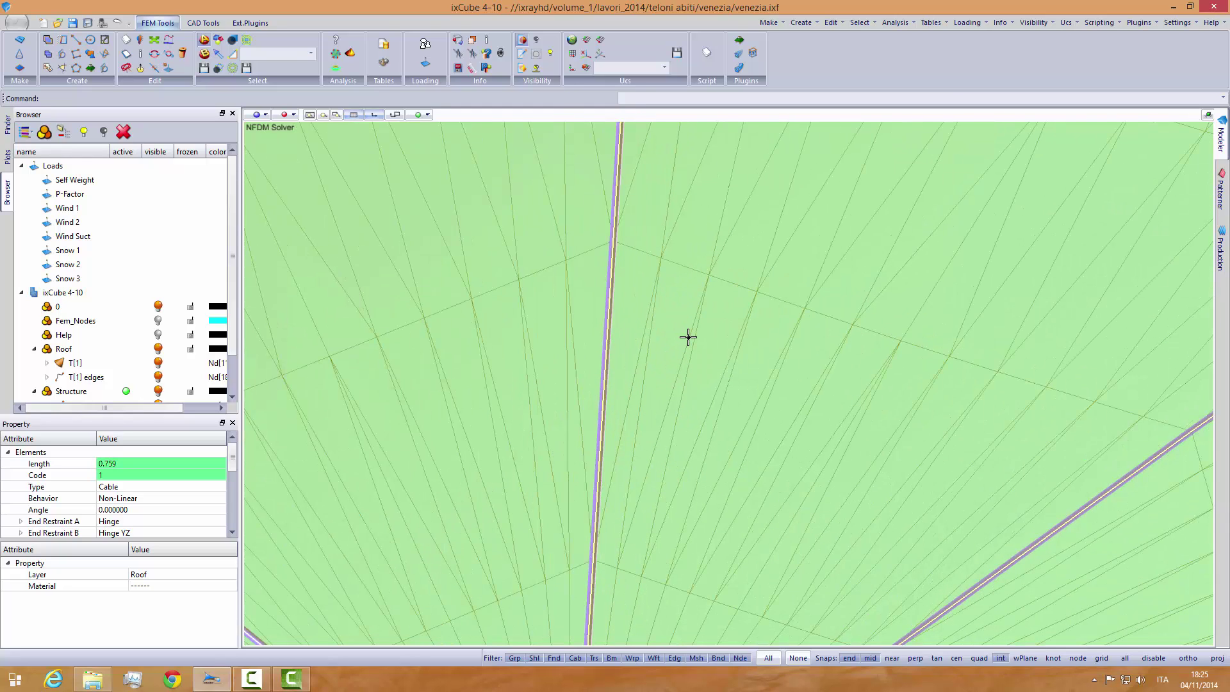
pyautogui.press('capslock')
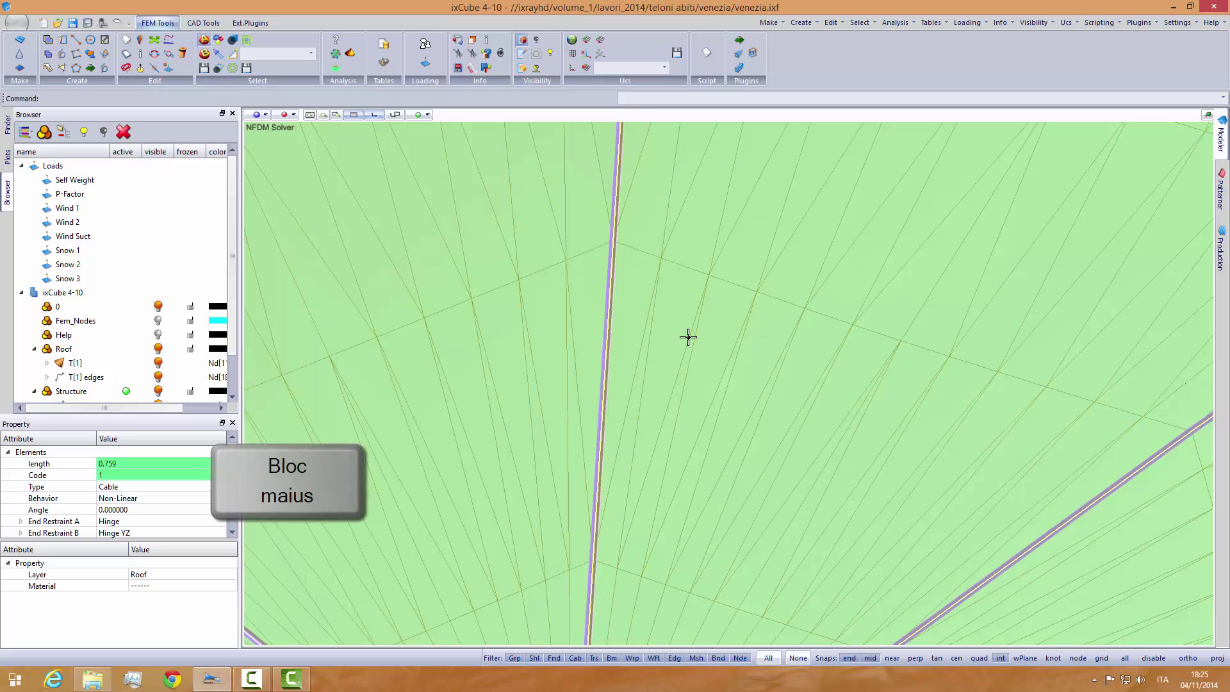
# Step: Pick one triangle near the centre, then clear the selection and tilt the view
pyautogui.click(679, 300)
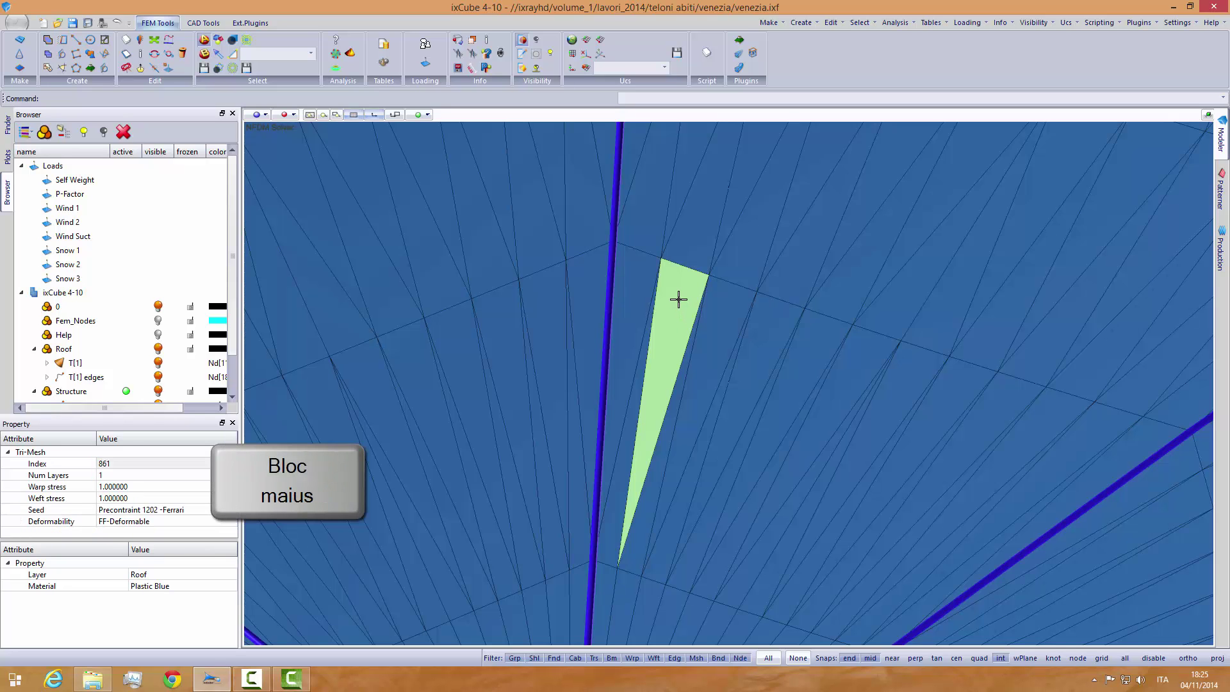
pyautogui.scroll(-10, 678, 299)
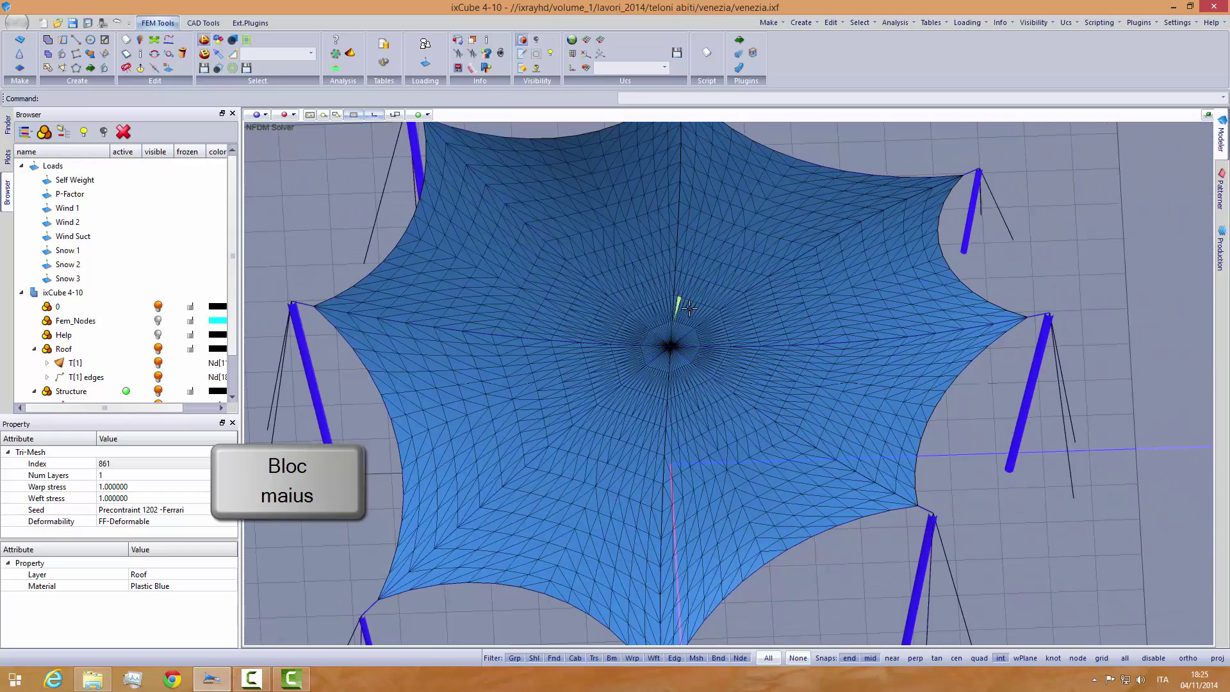
pyautogui.click(1096, 312)
pyautogui.moveTo(675, 429); pyautogui.dragTo(629, 412, button='middle')
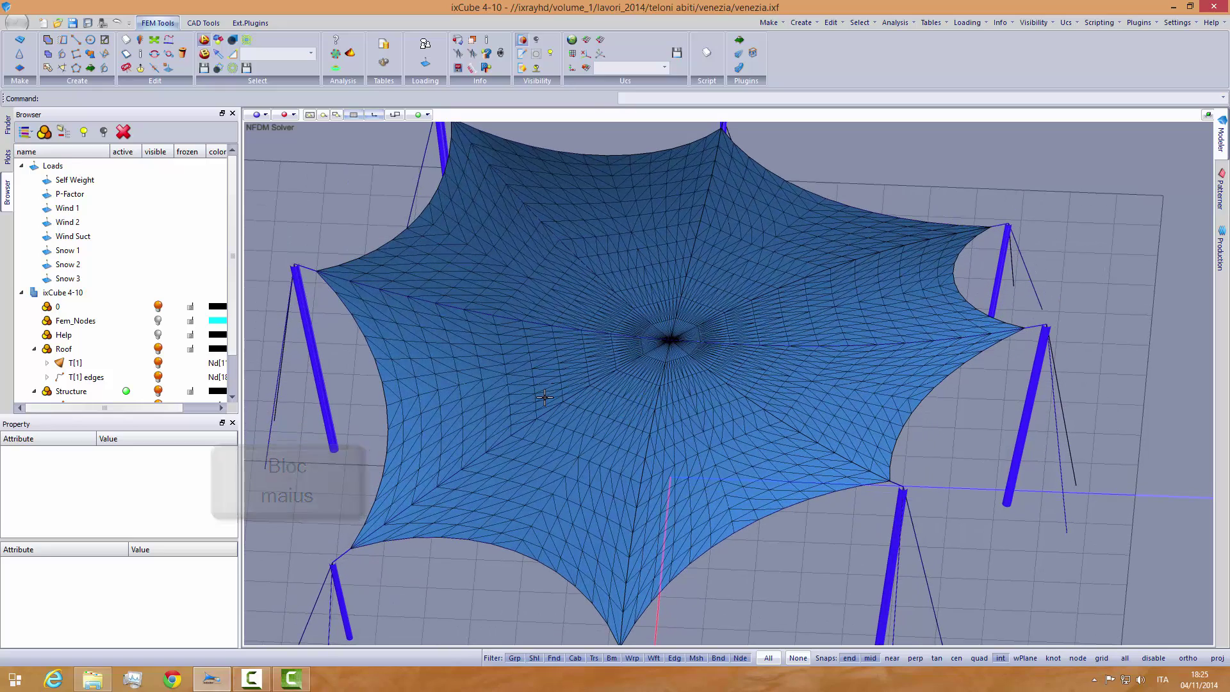
pyautogui.moveTo(519, 379)
pyautogui.mouseDown(button='middle')
pyautogui.moveTo(489, 356)
pyautogui.moveTo(529, 388)
pyautogui.mouseUp(button='middle')
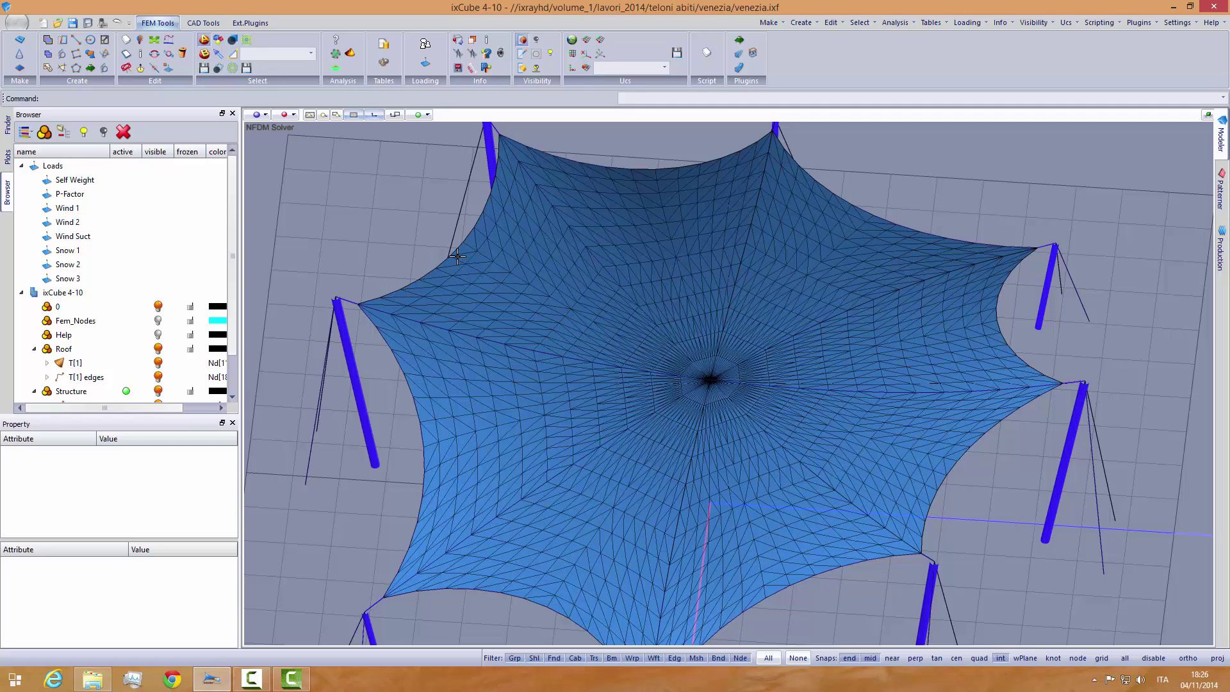
pyautogui.moveTo(458, 256); pyautogui.dragTo(583, 373)
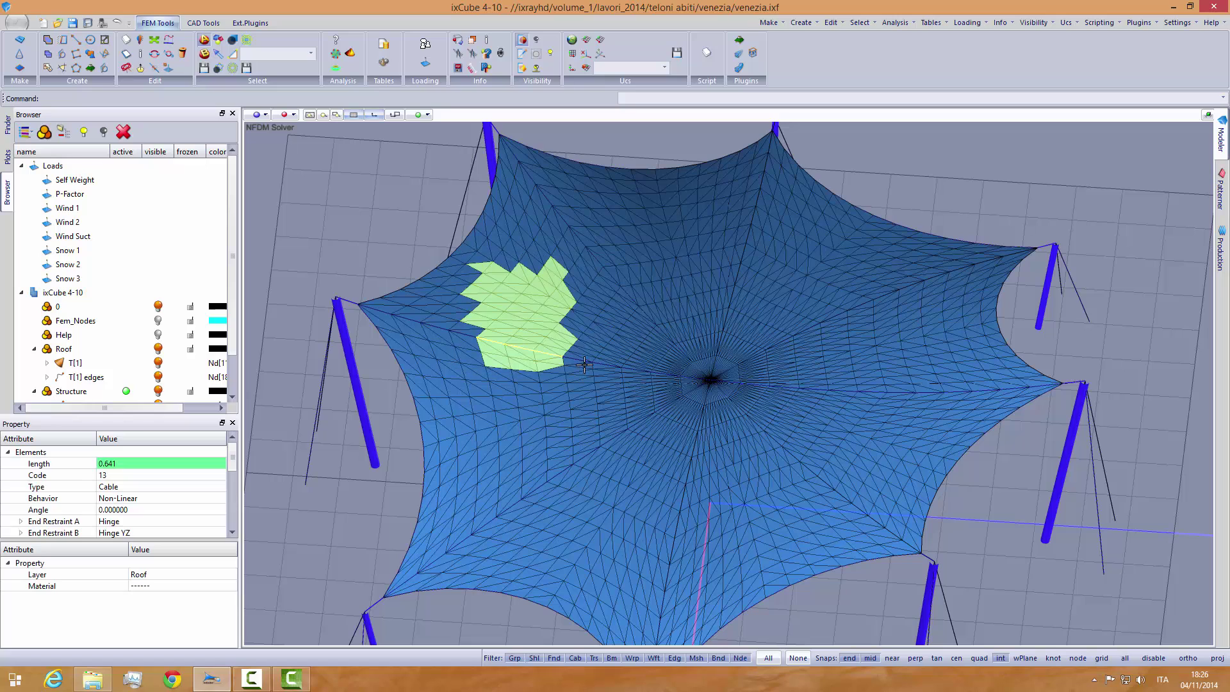
pyautogui.moveTo(503, 221); pyautogui.dragTo(649, 370)
pyautogui.moveTo(537, 348); pyautogui.dragTo(654, 459)
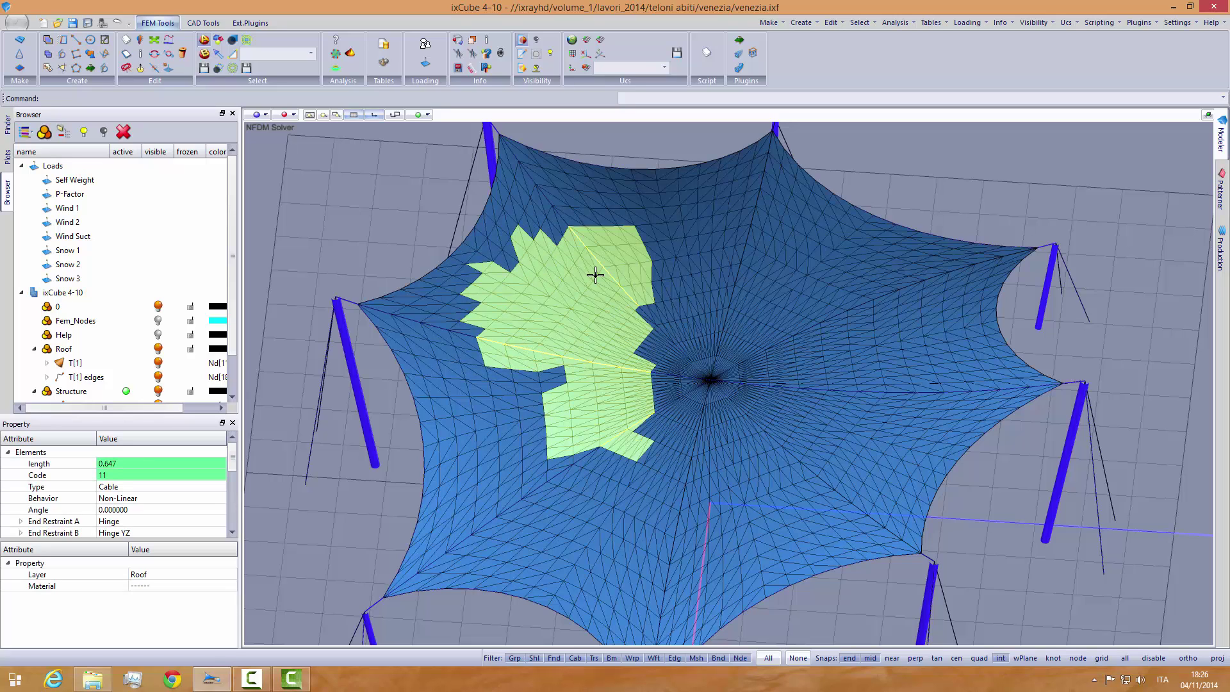
pyautogui.moveTo(598, 279); pyautogui.dragTo(729, 402)
pyautogui.moveTo(398, 201); pyautogui.dragTo(567, 314)
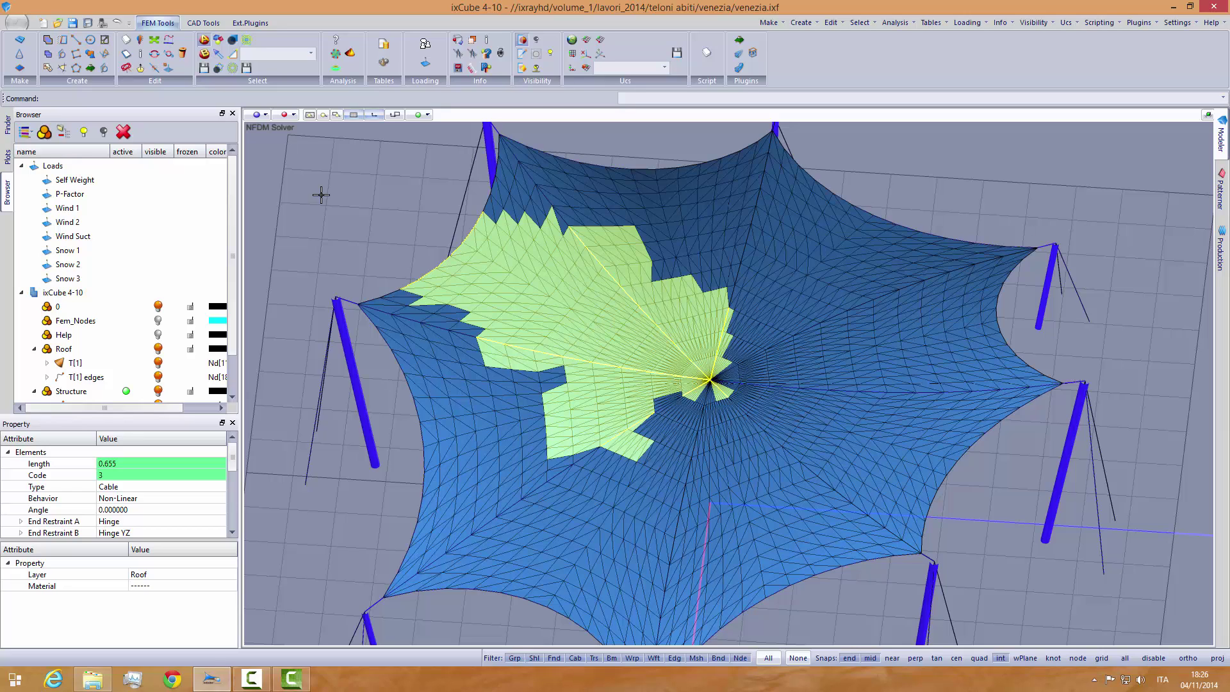
pyautogui.press('Escape')
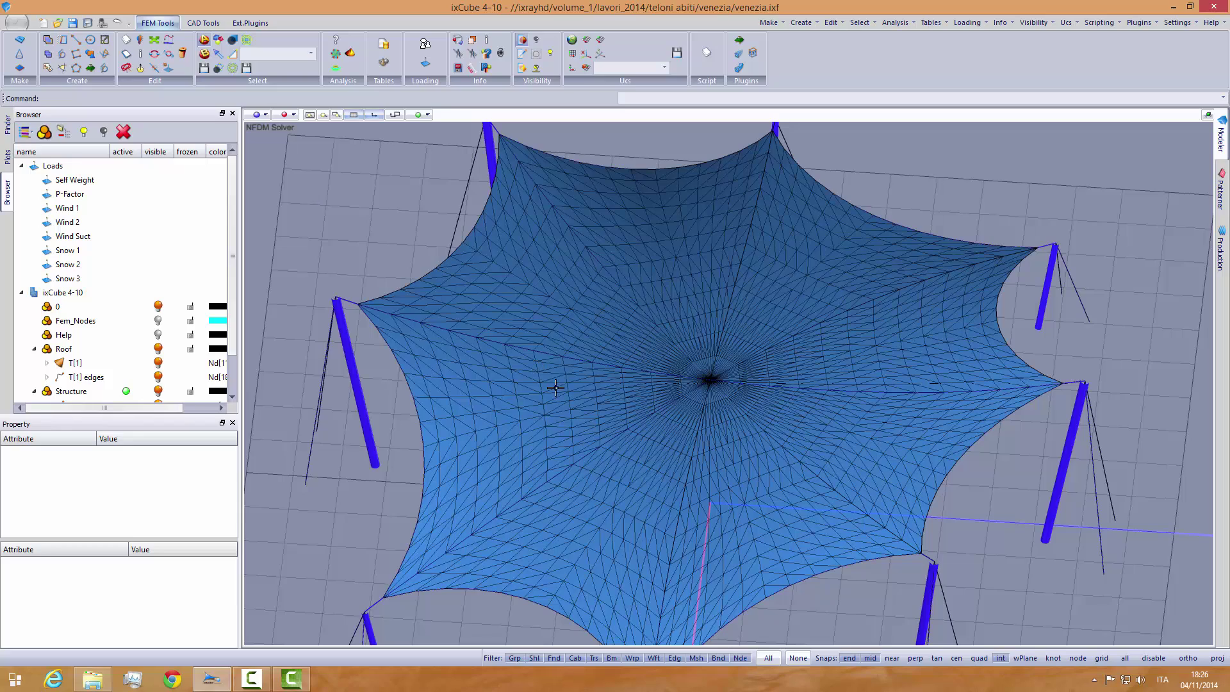
pyautogui.moveTo(502, 394); pyautogui.dragTo(484, 371, button='middle')
pyautogui.moveTo(367, 256); pyautogui.dragTo(575, 418)
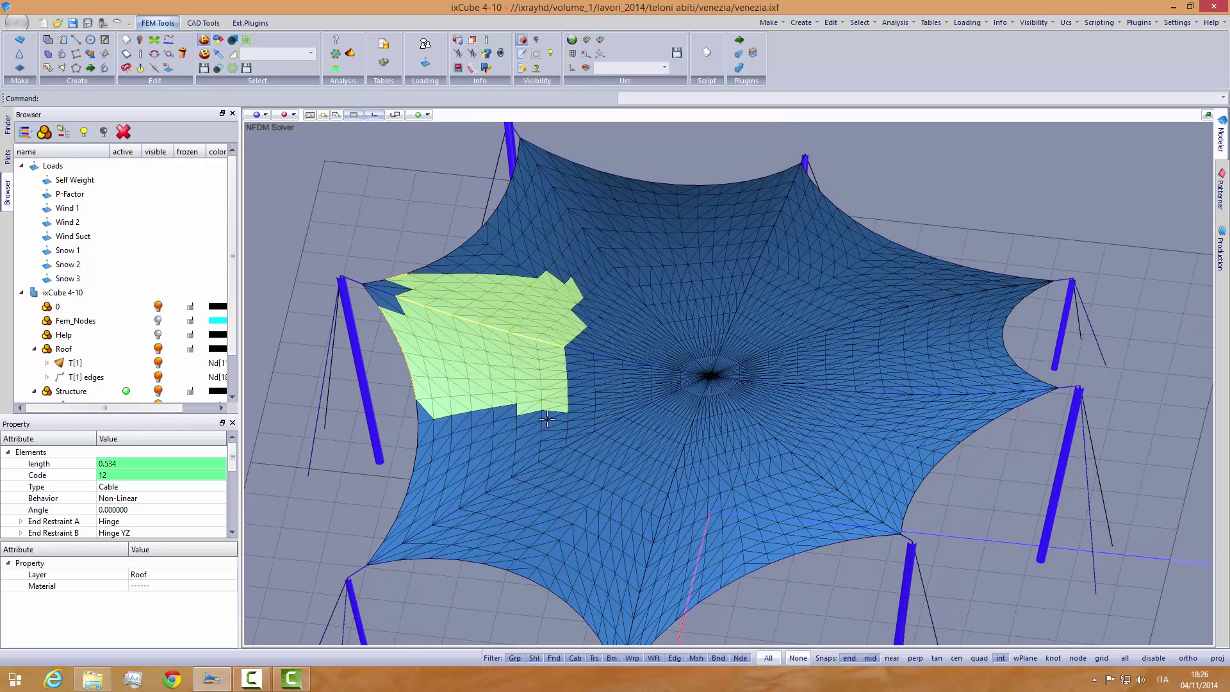
pyautogui.moveTo(322, 235); pyautogui.dragTo(514, 385)
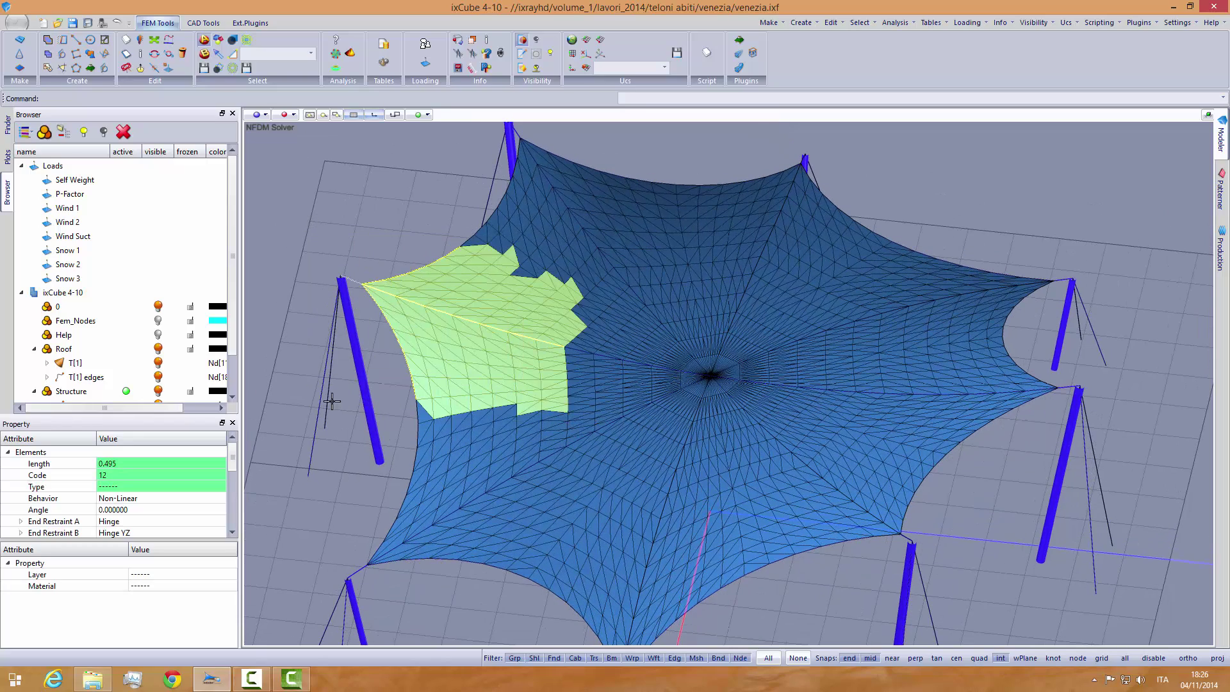
pyautogui.scroll(5, 333, 401)
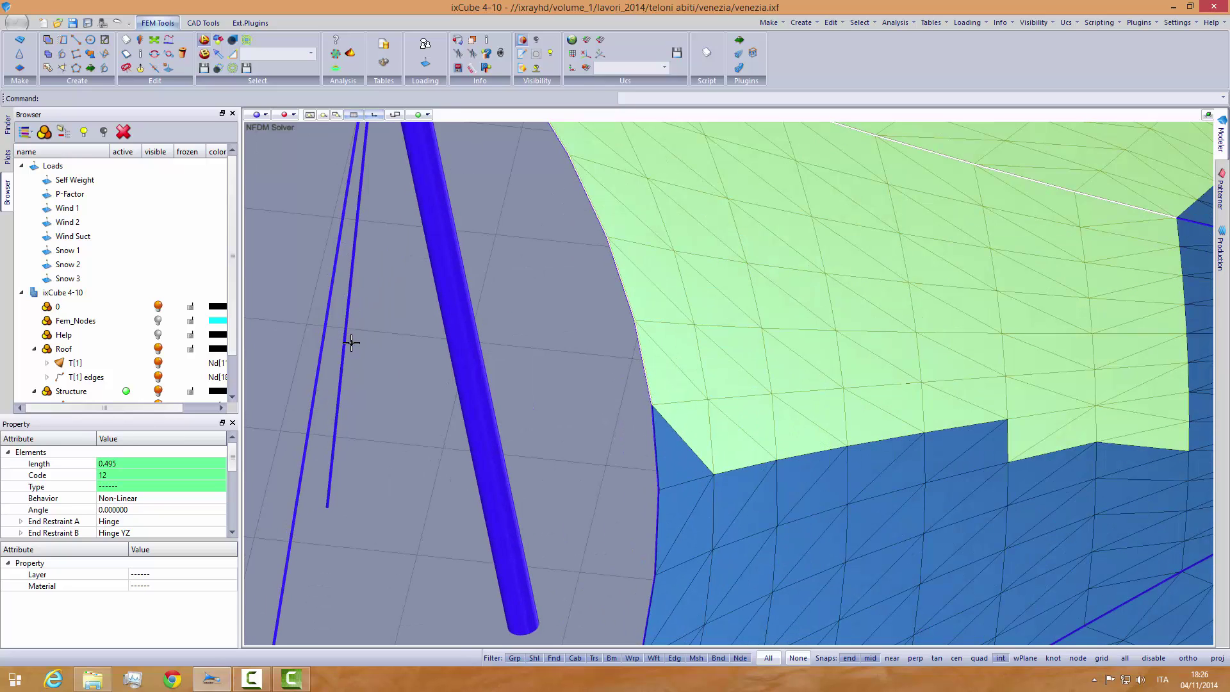
pyautogui.press('Escape')
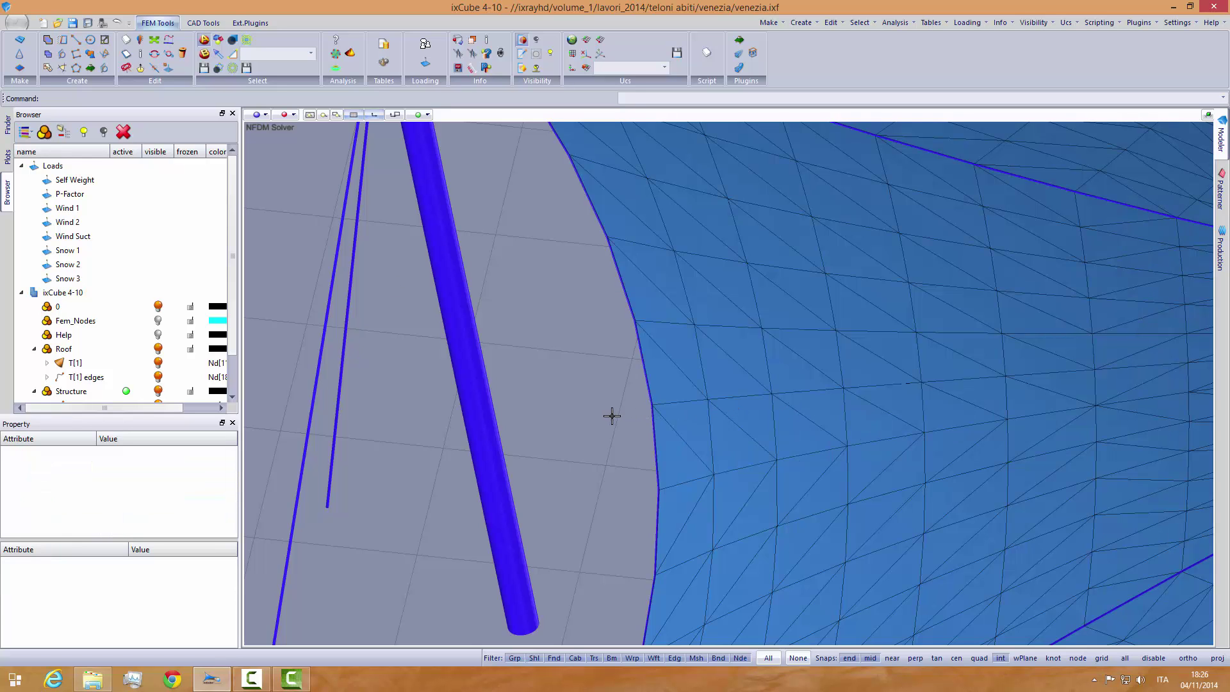
# Step: Select a large block of membrane triangles and cables with two selection windows
pyautogui.scroll(-3, 610, 417)
pyautogui.scroll(-2, 610, 415)
pyautogui.moveTo(610, 176); pyautogui.dragTo(1076, 491)
pyautogui.moveTo(767, 407); pyautogui.dragTo(985, 586)
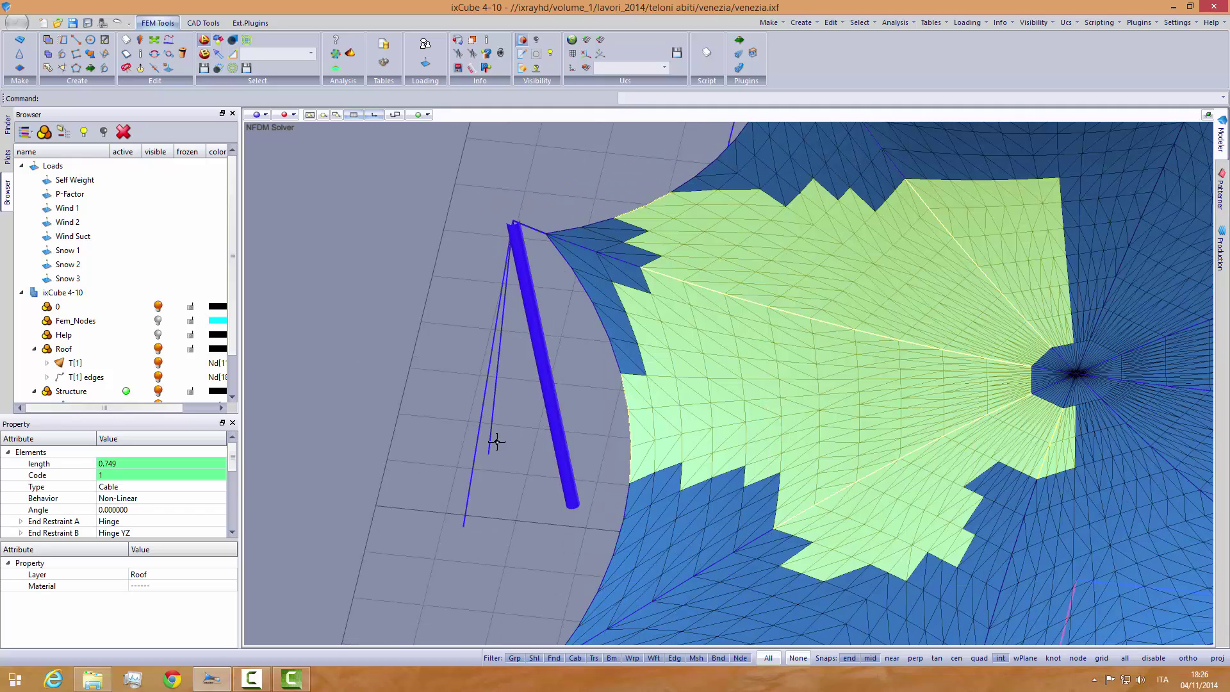
pyautogui.scroll(5, 507, 404)
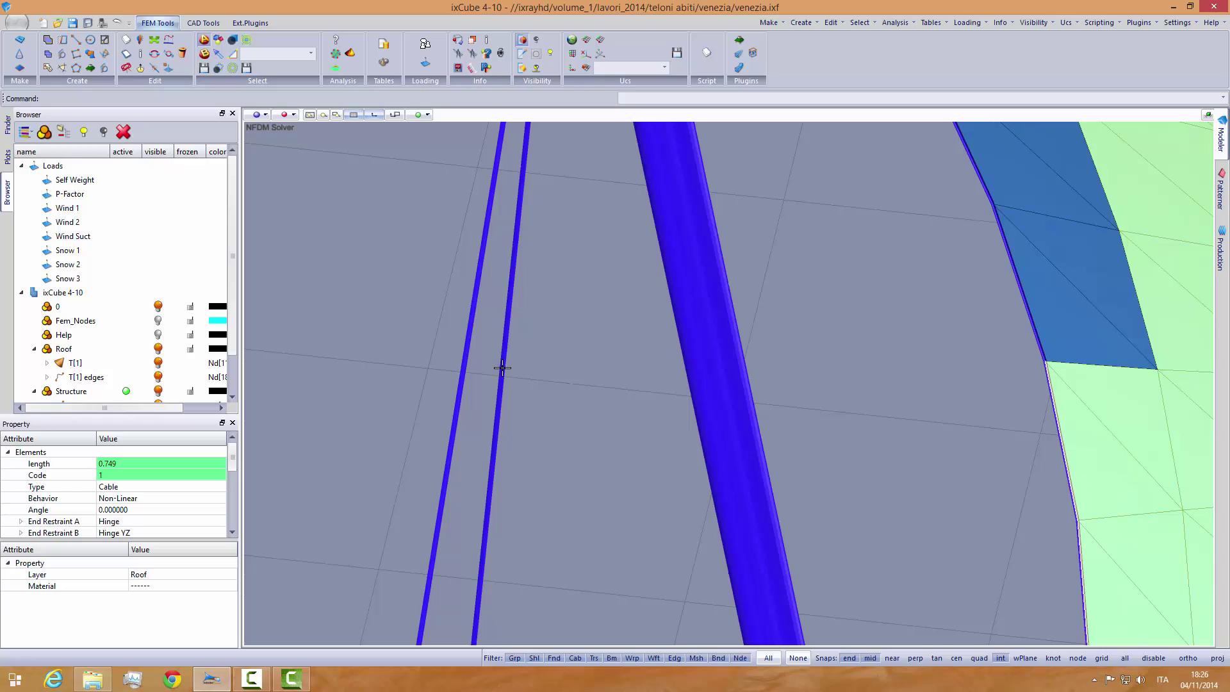
# Step: Shift-click the thin stay cable beside the left mast to add it to the selection
pyautogui.press('shift')
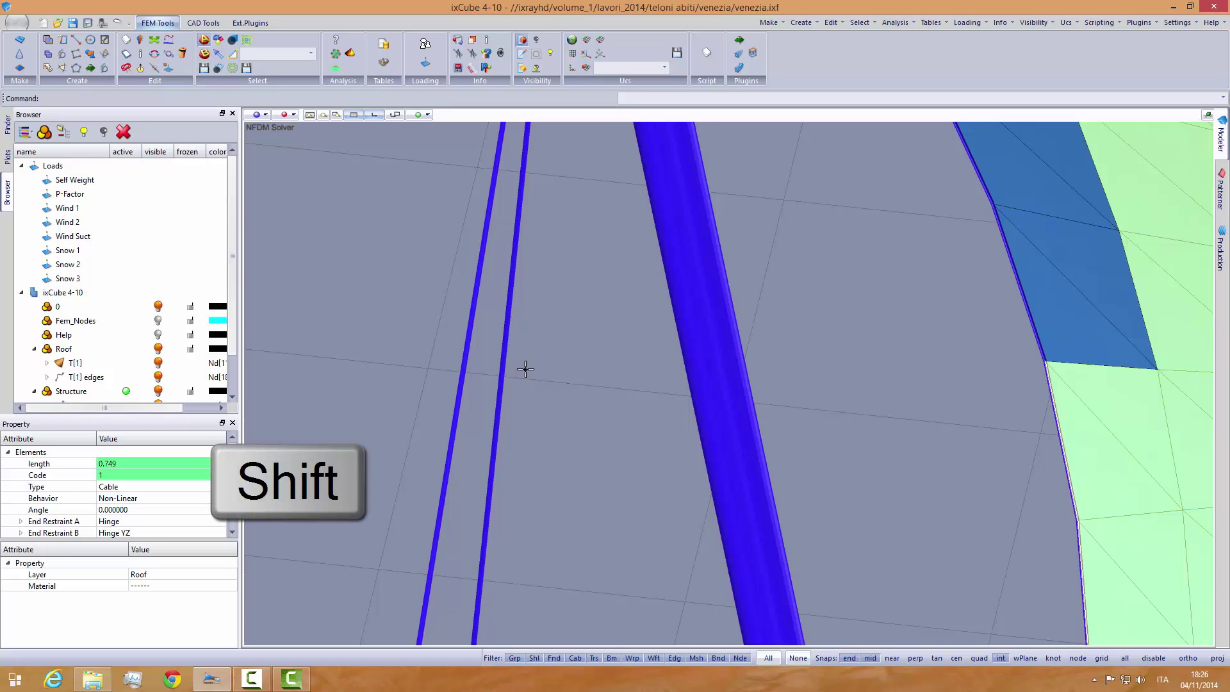
pyautogui.scroll(-3, 416, 375)
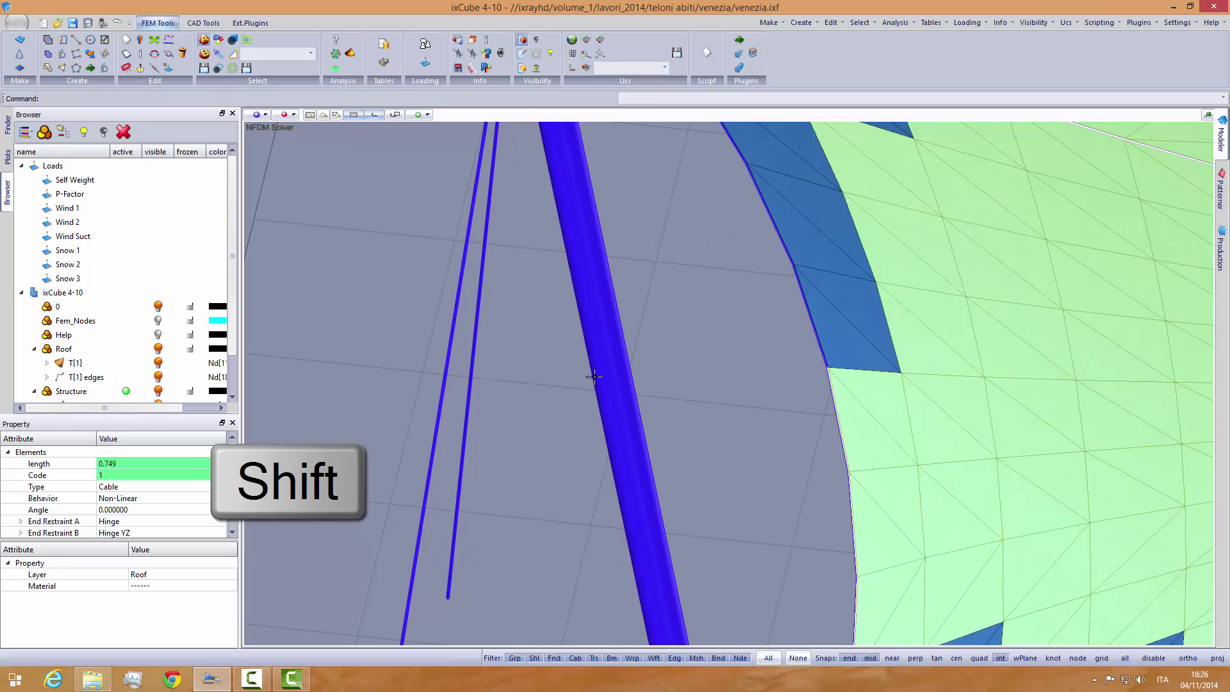
pyautogui.scroll(1, 477, 348)
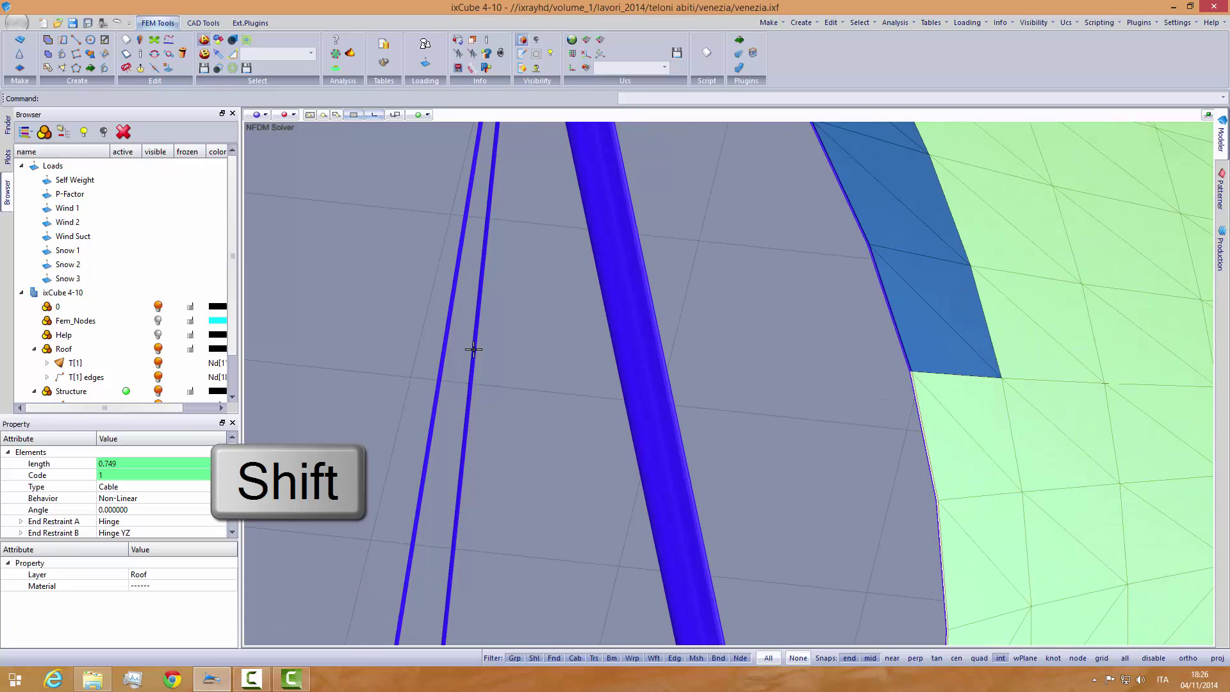
pyautogui.keyDown('shift'); pyautogui.click(475, 346); pyautogui.keyUp('shift')
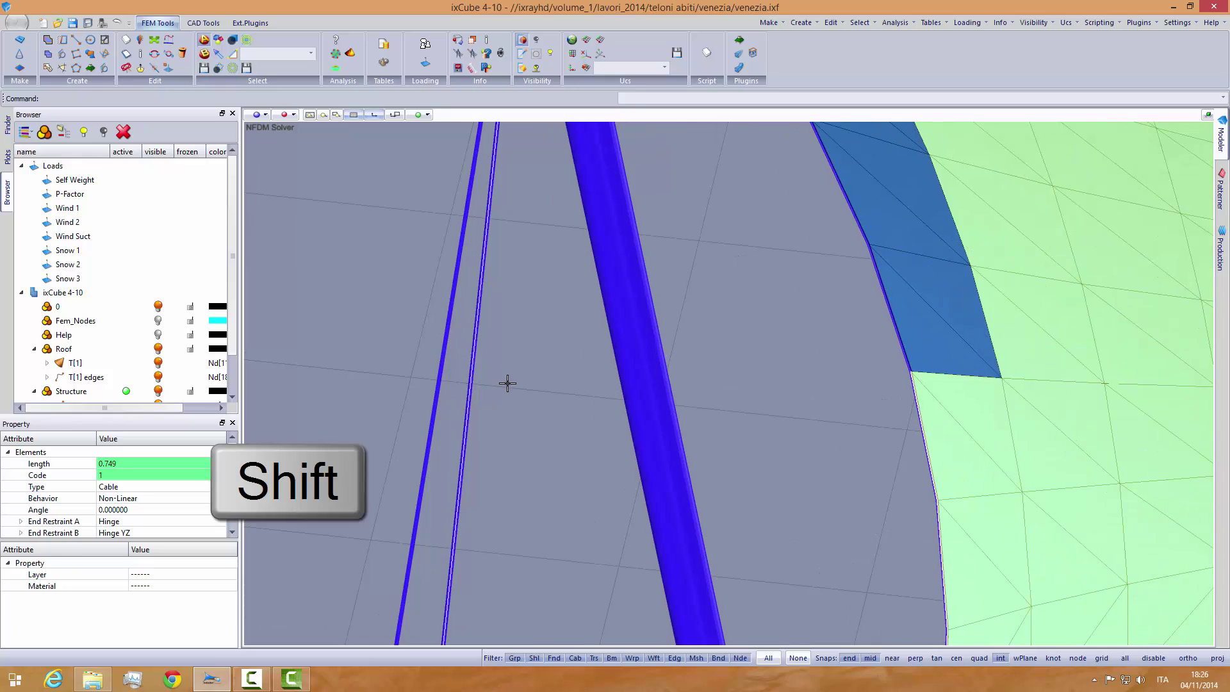
pyautogui.scroll(-5, 494, 385)
# Step: Inspect the mast and selected membrane, then clear the whole mesh and cable selection
pyautogui.moveTo(510, 405)
pyautogui.mouseDown(button='middle')
pyautogui.moveTo(552, 407)
pyautogui.moveTo(502, 402)
pyautogui.mouseUp(button='middle')
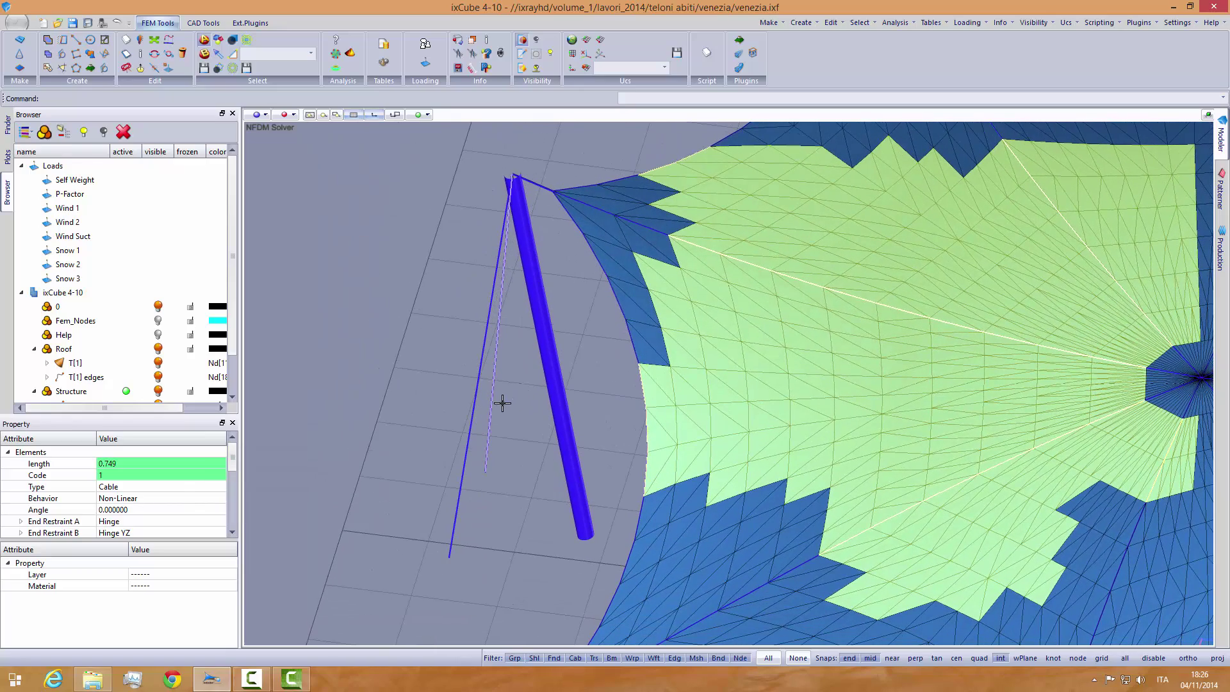
pyautogui.scroll(-2, 525, 402)
pyautogui.moveTo(596, 398); pyautogui.dragTo(536, 402, button='middle')
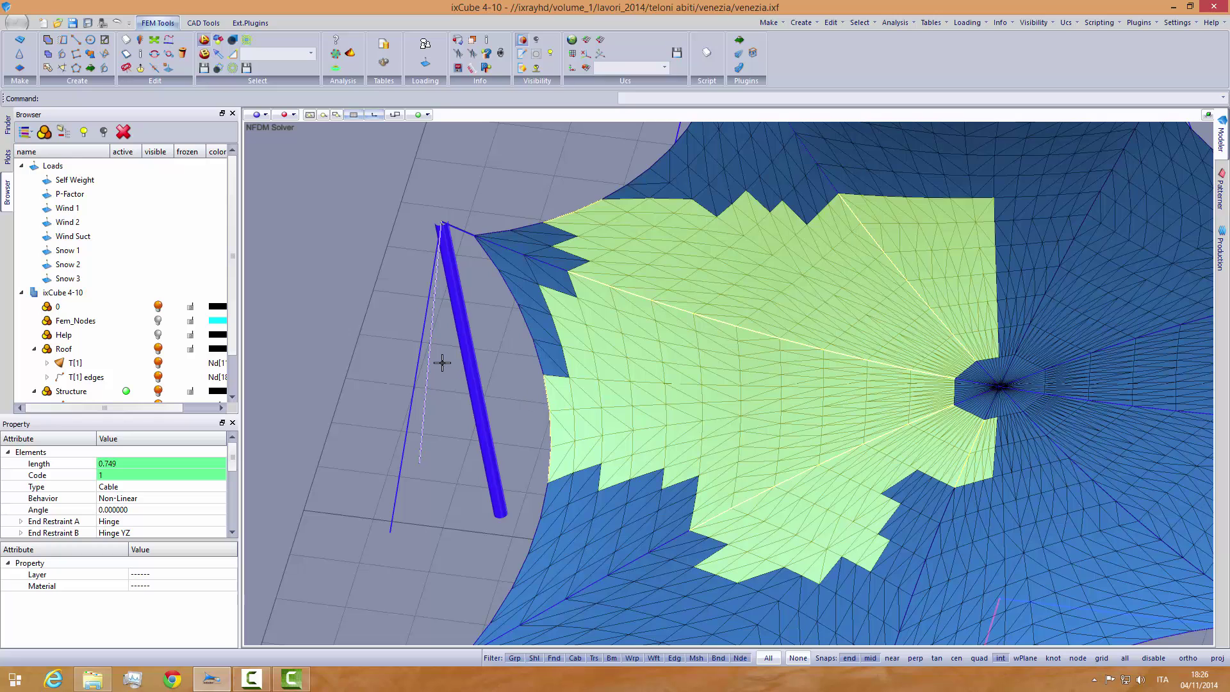
pyautogui.click(366, 314)
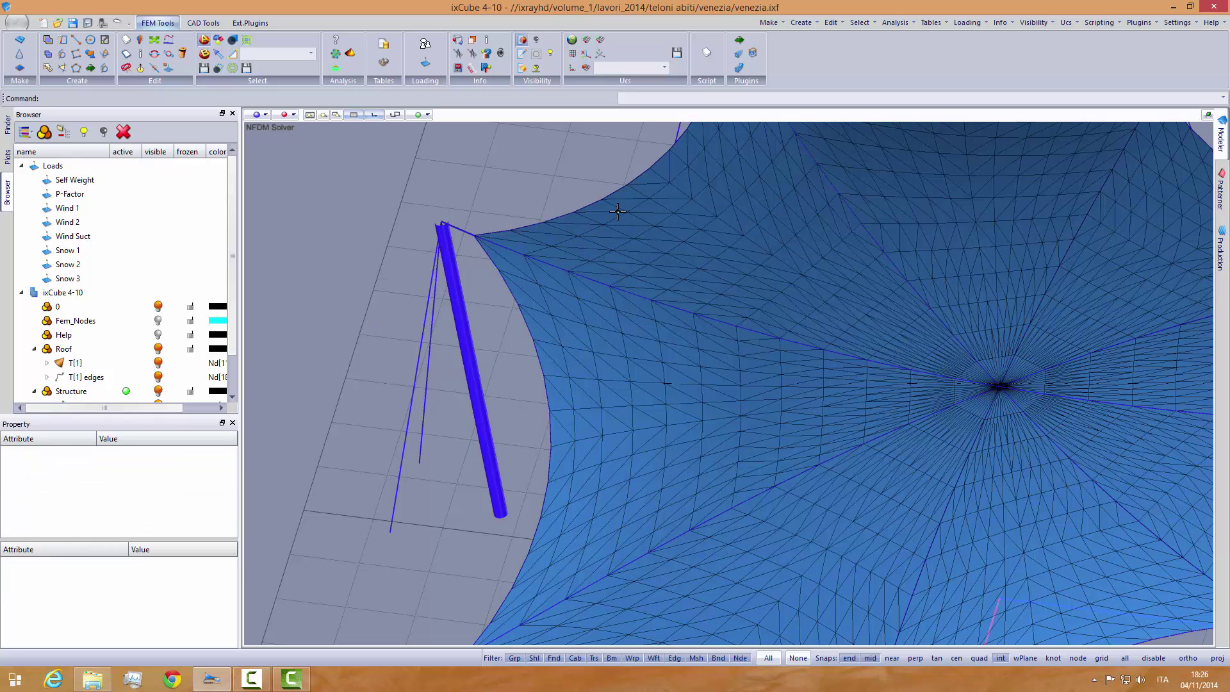
pyautogui.moveTo(630, 224); pyautogui.dragTo(1090, 483)
pyautogui.moveTo(690, 376); pyautogui.dragTo(924, 579)
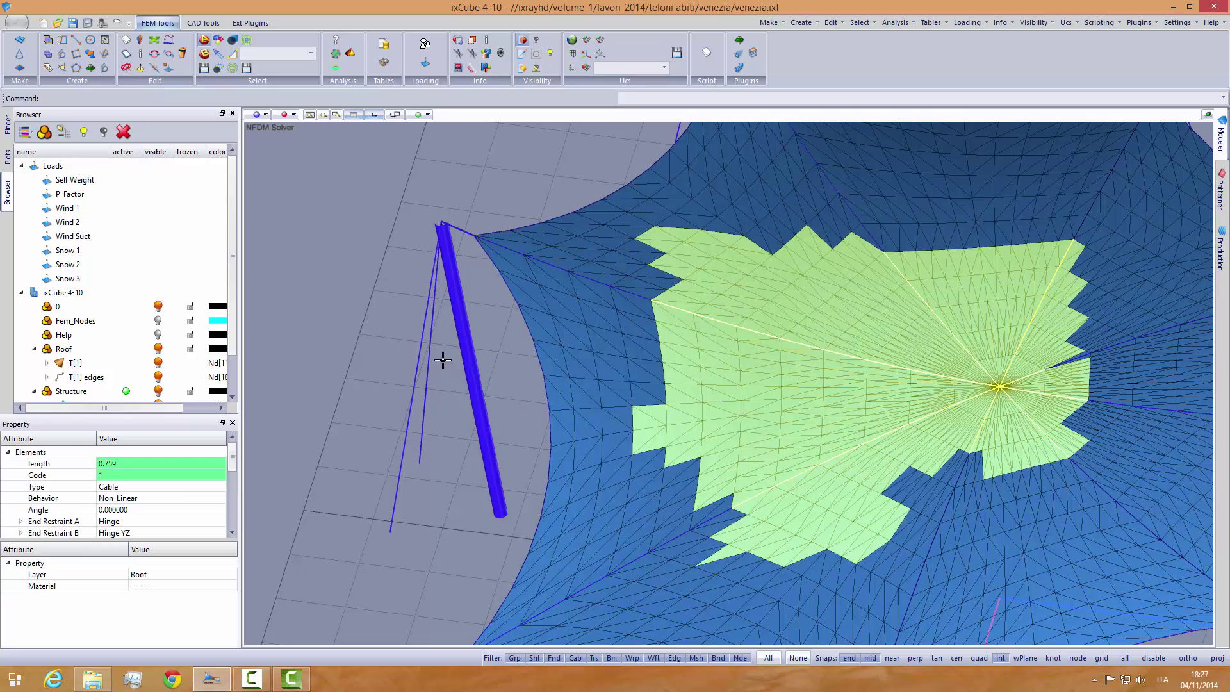
pyautogui.scroll(8, 448, 363)
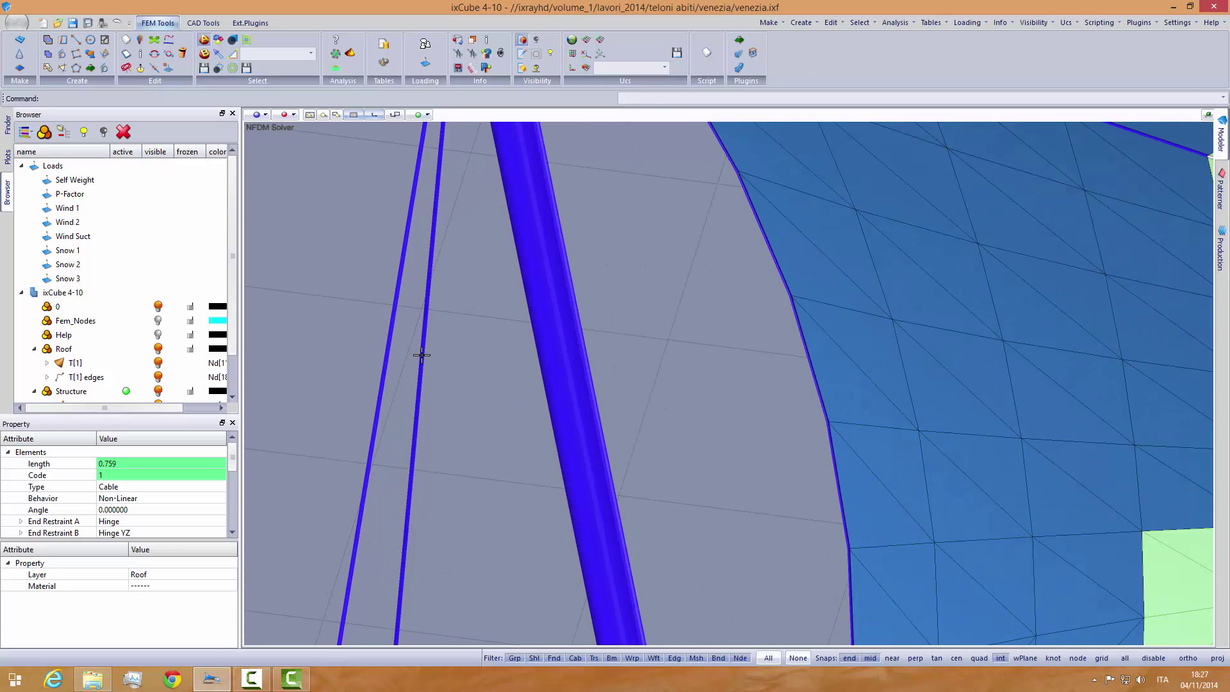
pyautogui.press('shift')
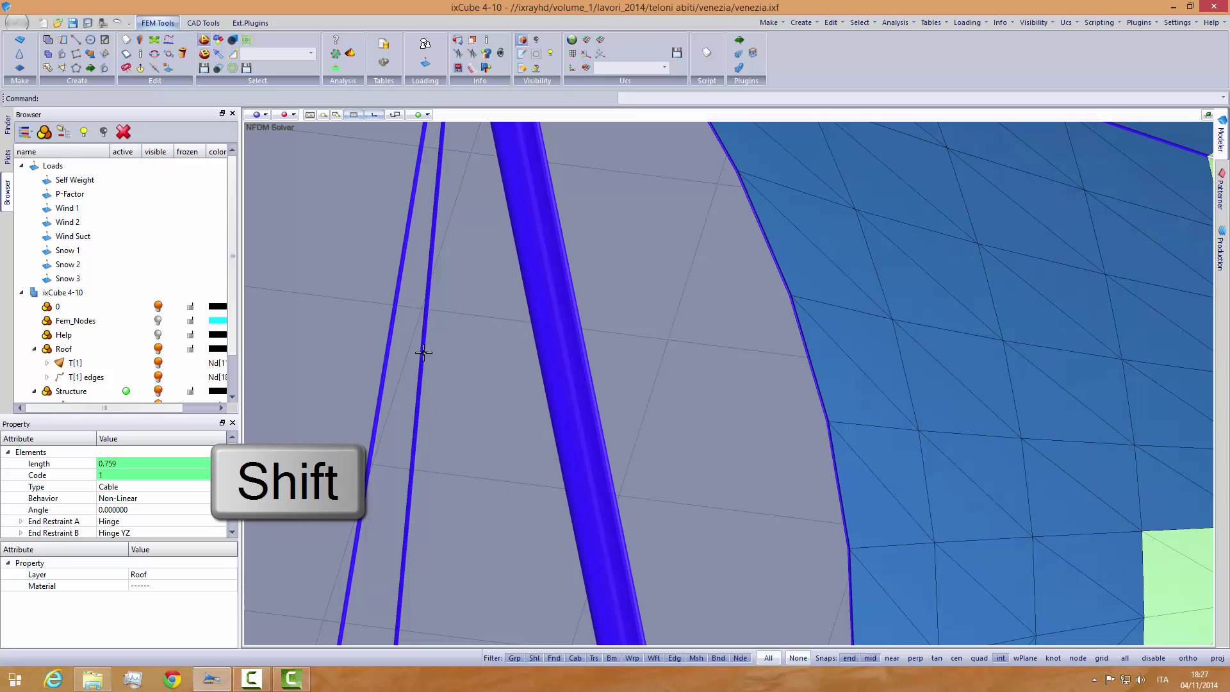
pyautogui.keyDown('shift'); pyautogui.click(423, 349); pyautogui.keyUp('shift')
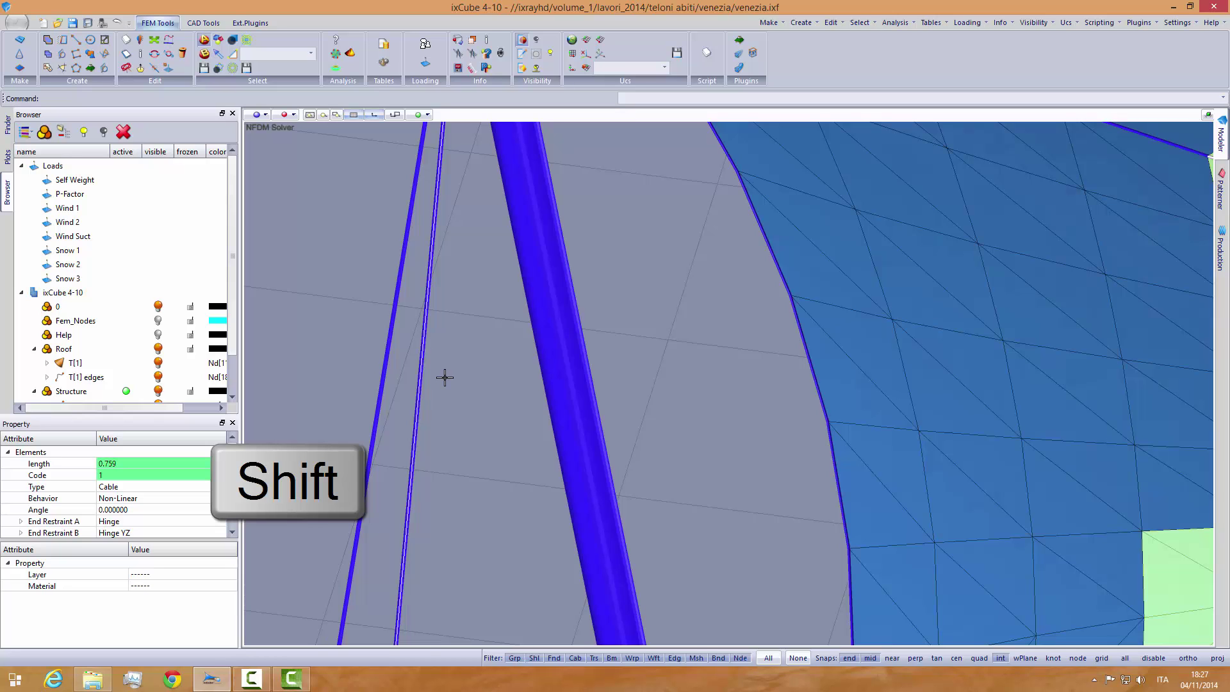
pyautogui.scroll(-2, 399, 372)
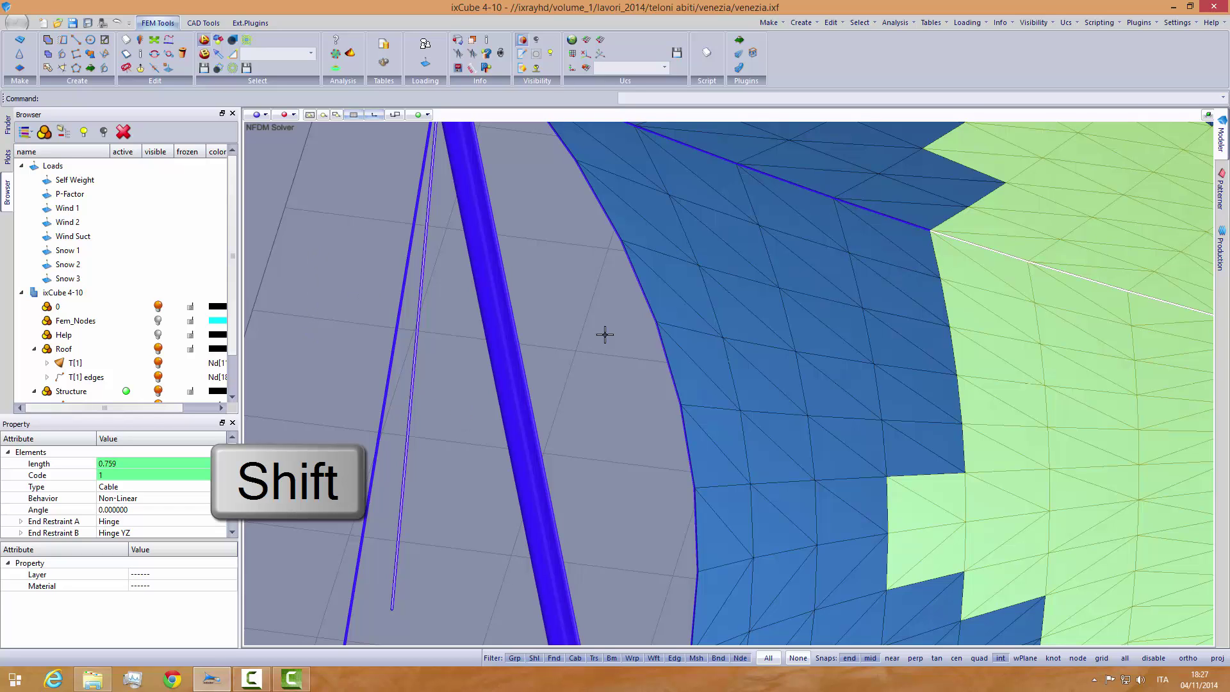
pyautogui.keyDown('shift'); pyautogui.moveTo(346, 340); pyautogui.dragTo(384, 318, button='middle'); pyautogui.keyUp('shift')
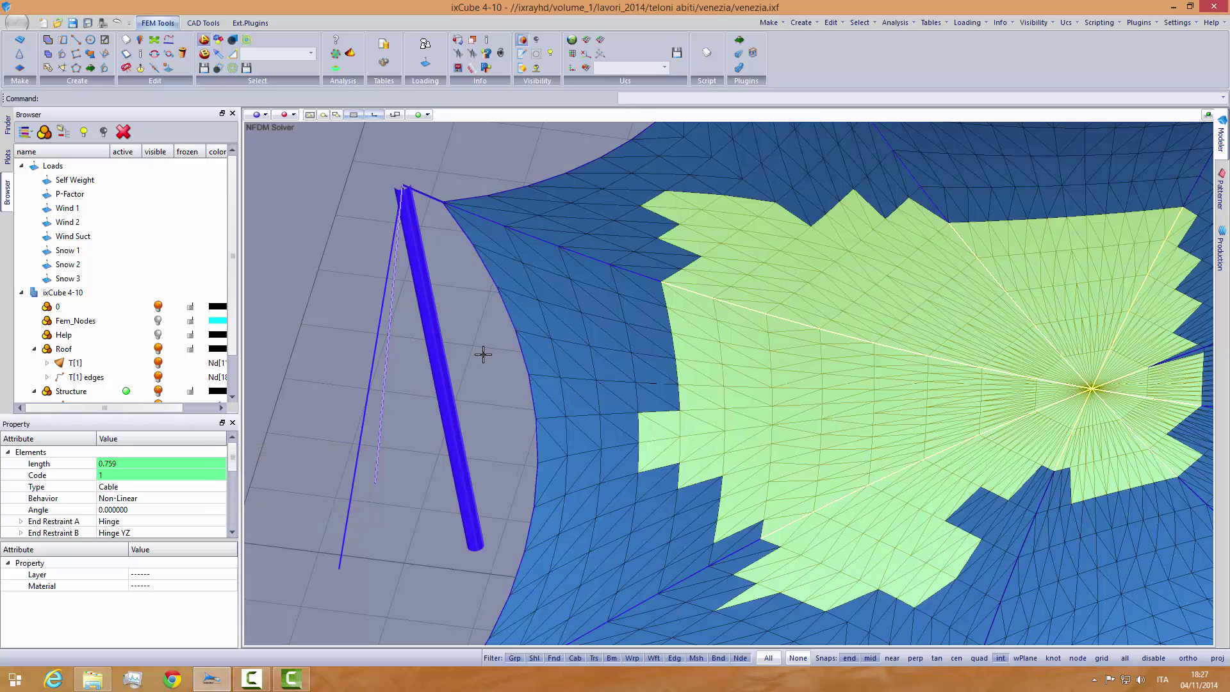
pyautogui.press('Escape')
pyautogui.scroll(-2, 398, 387)
pyautogui.keyDown('shift'); pyautogui.moveTo(510, 371); pyautogui.dragTo(530, 353, button='middle'); pyautogui.keyUp('shift')
pyautogui.scroll(3, 499, 336)
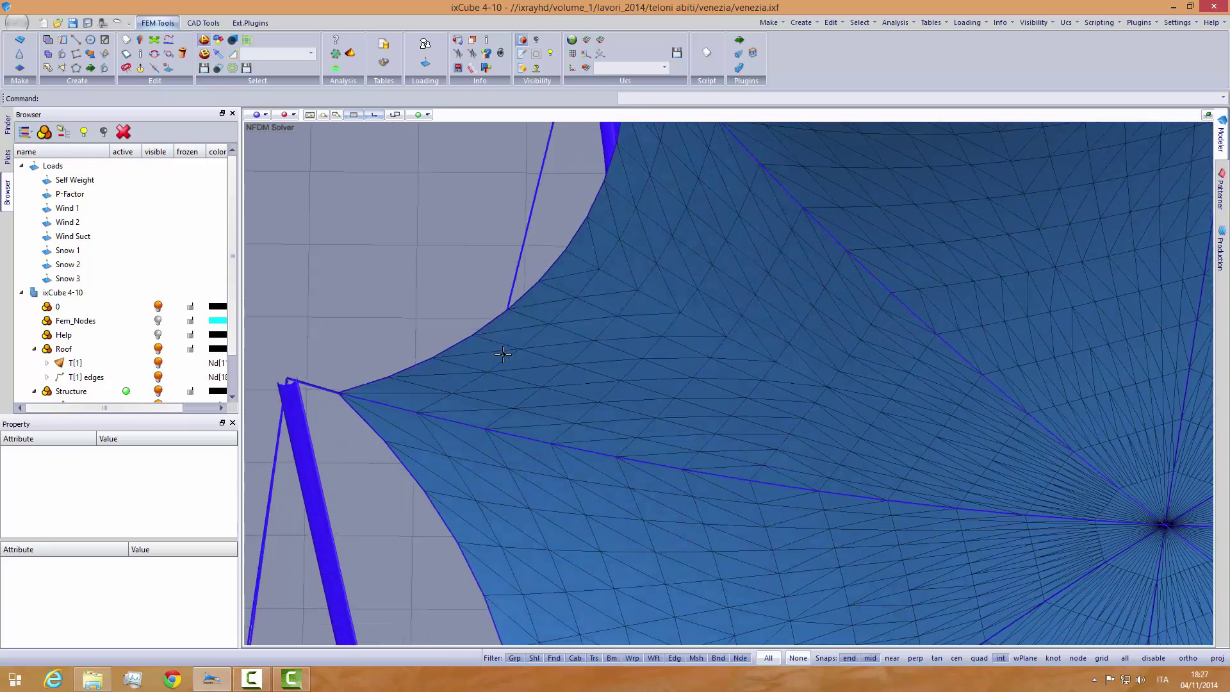
pyautogui.scroll(4, 564, 257)
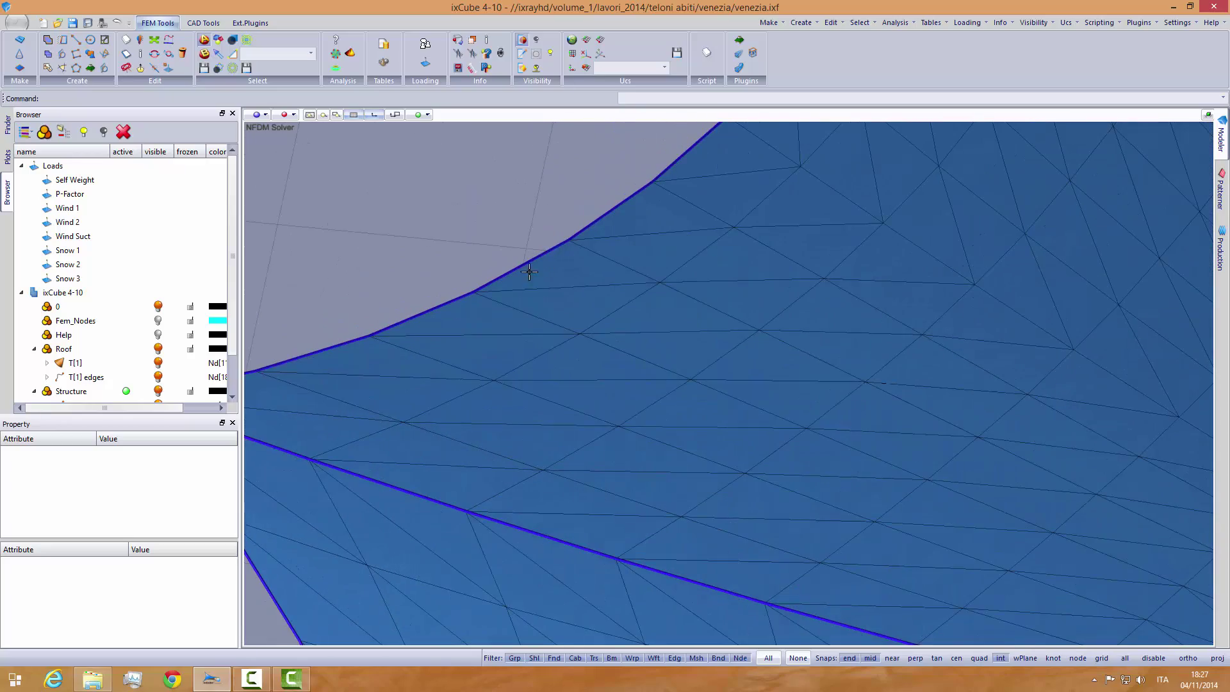
pyautogui.scroll(2, 531, 260)
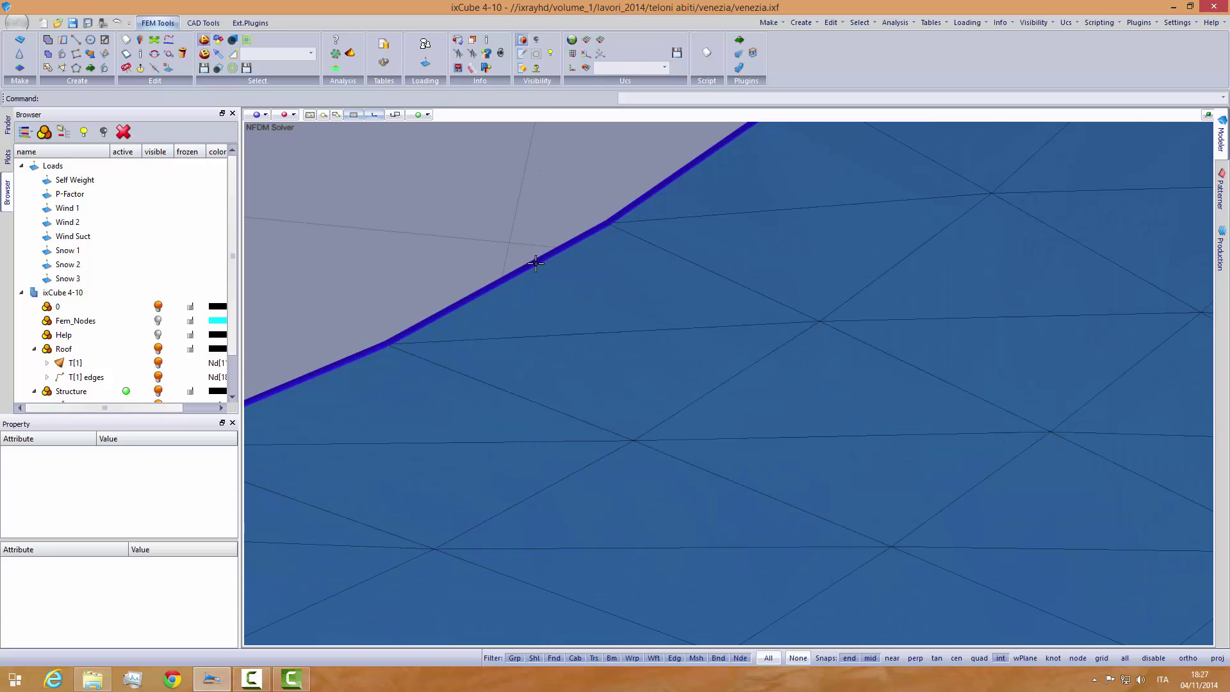
pyautogui.click(612, 297)
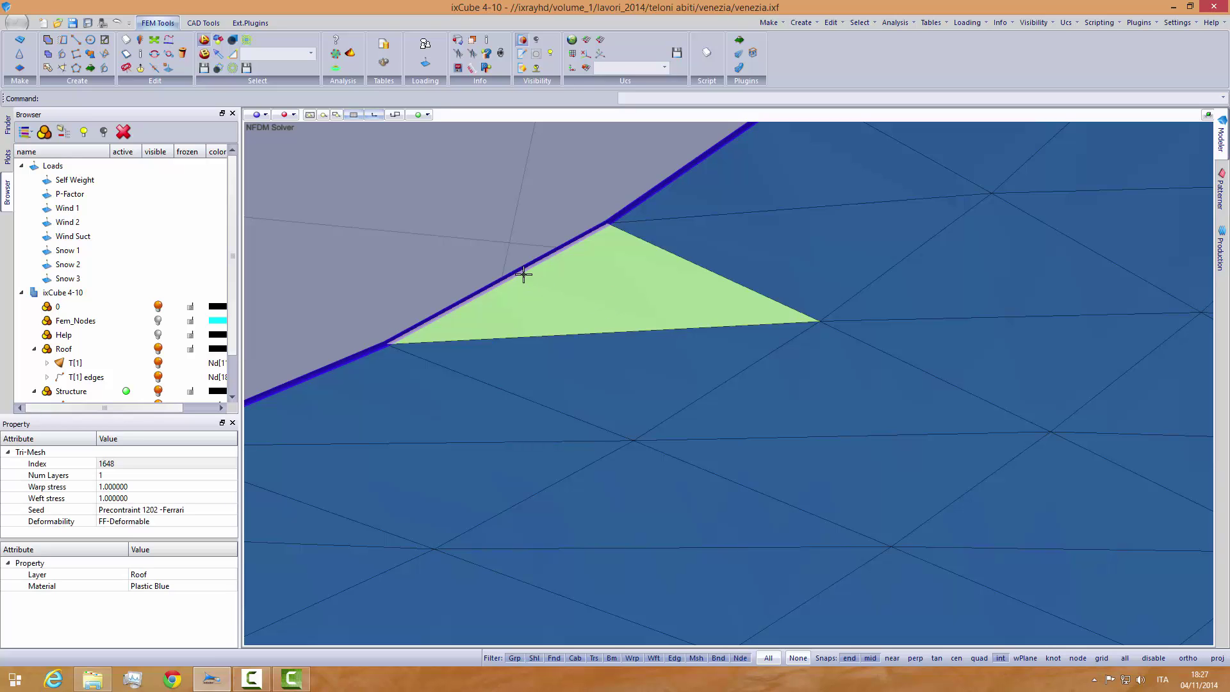
pyautogui.click(502, 262)
pyautogui.click(501, 262)
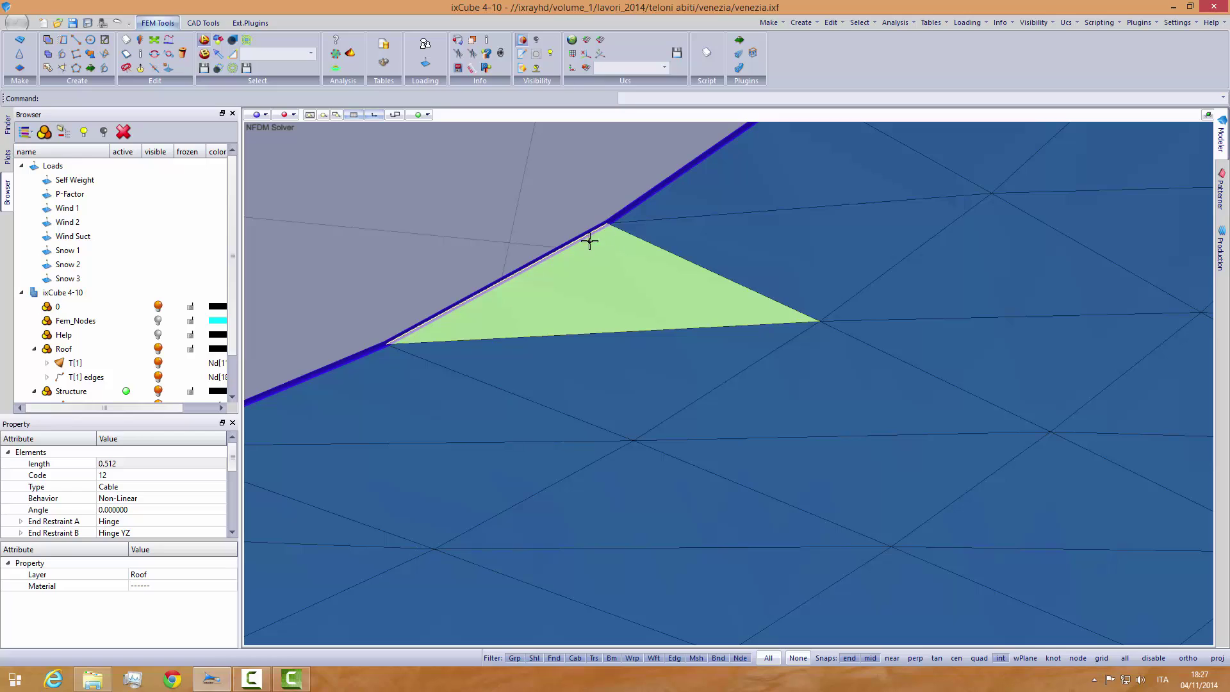
pyautogui.click(433, 283)
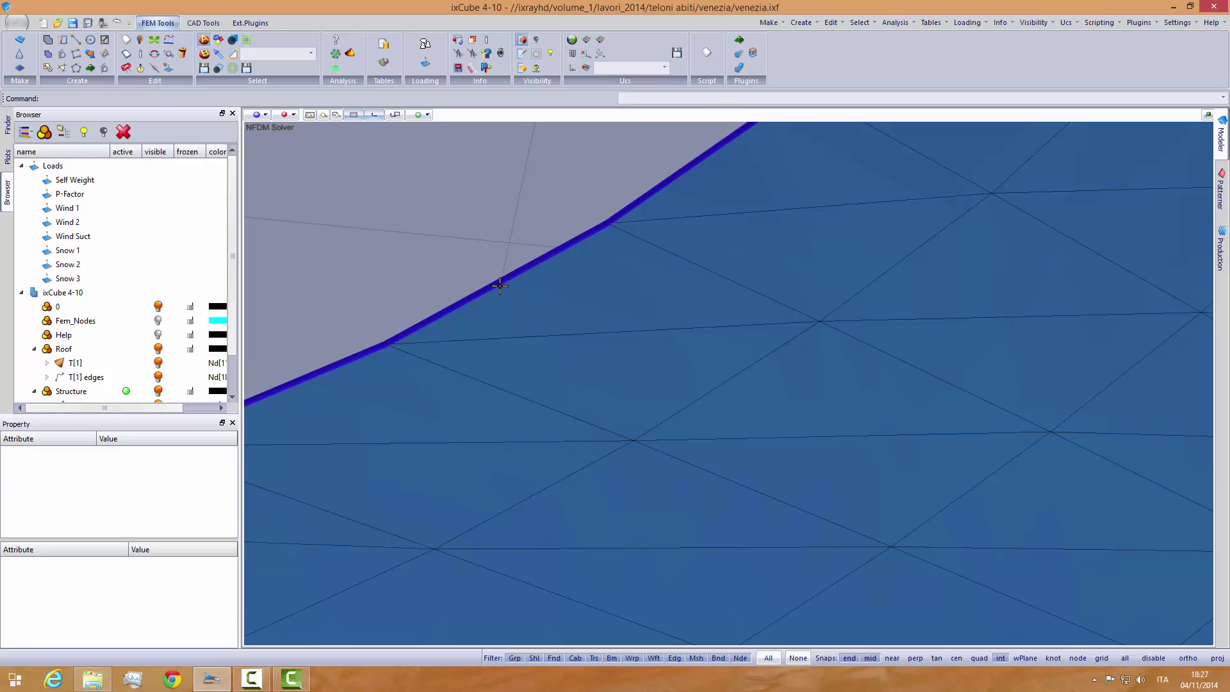
pyautogui.scroll(2, 503, 289)
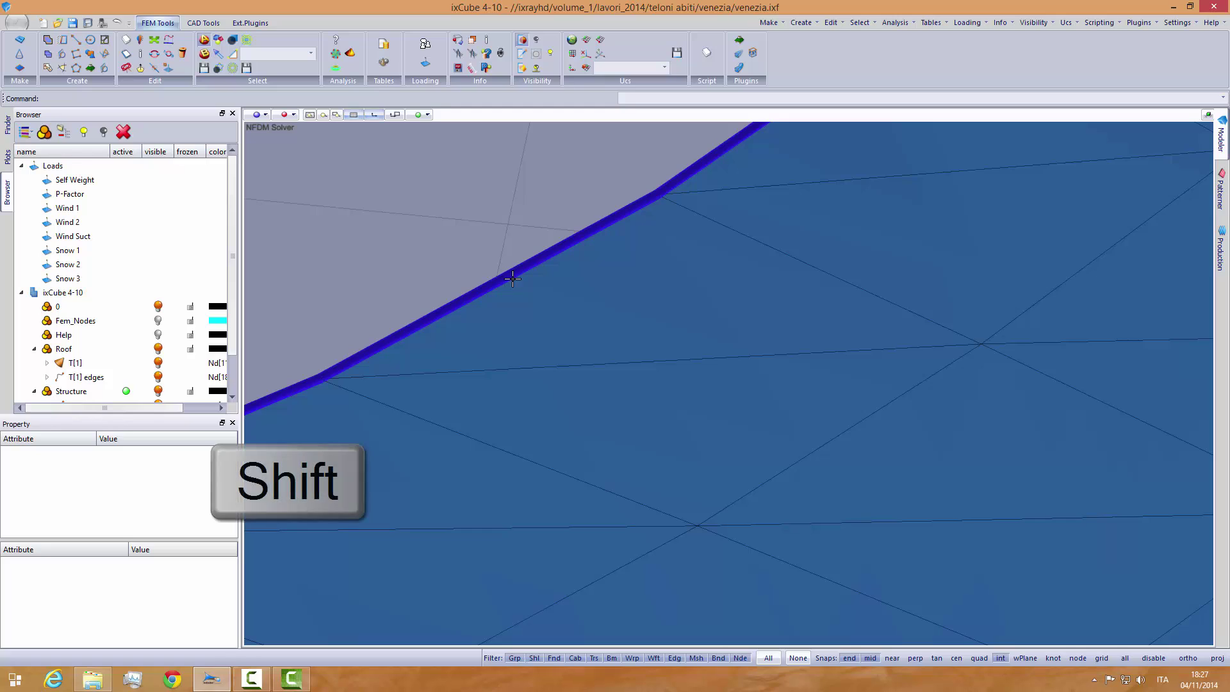
pyautogui.keyDown('shift'); pyautogui.click(520, 271); pyautogui.keyUp('shift')
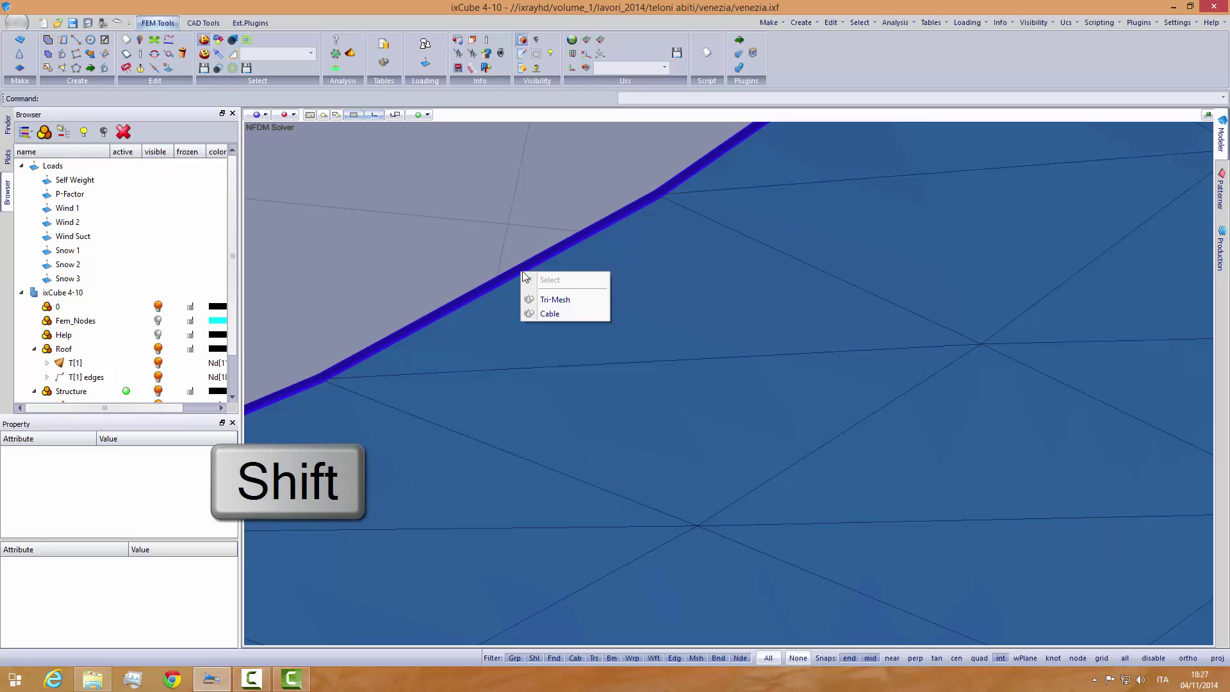
pyautogui.click(552, 299)
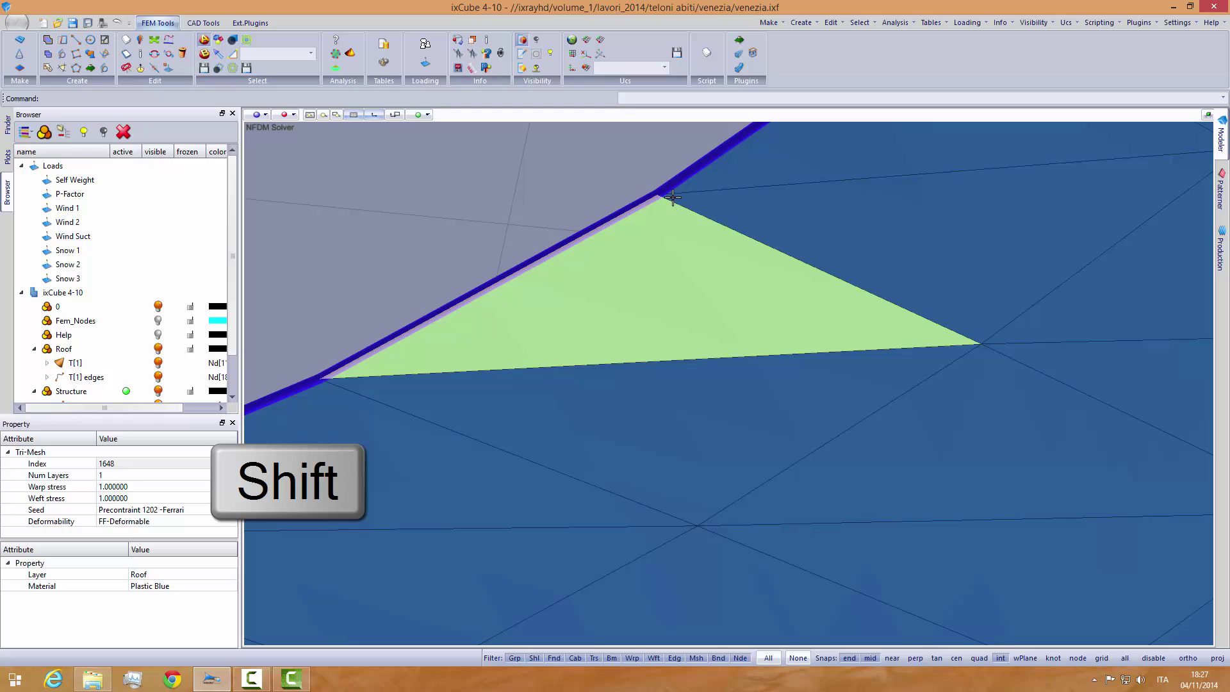
pyautogui.keyDown('shift'); pyautogui.click(522, 275); pyautogui.keyUp('shift')
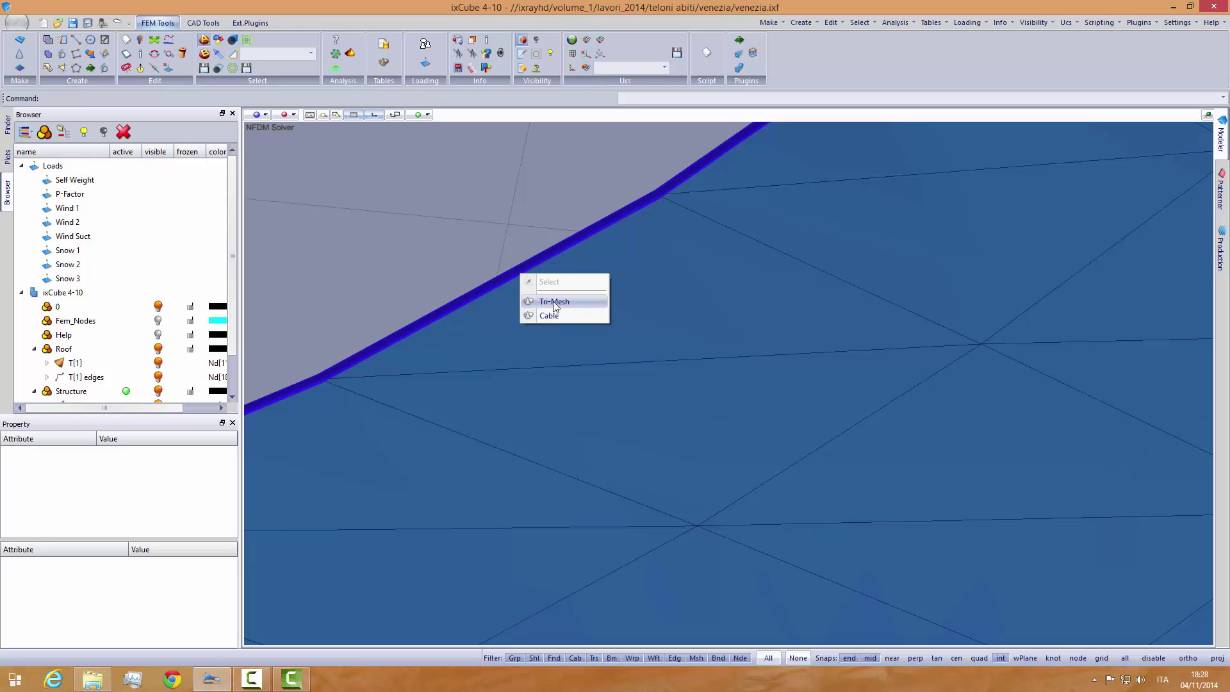
pyautogui.click(554, 316)
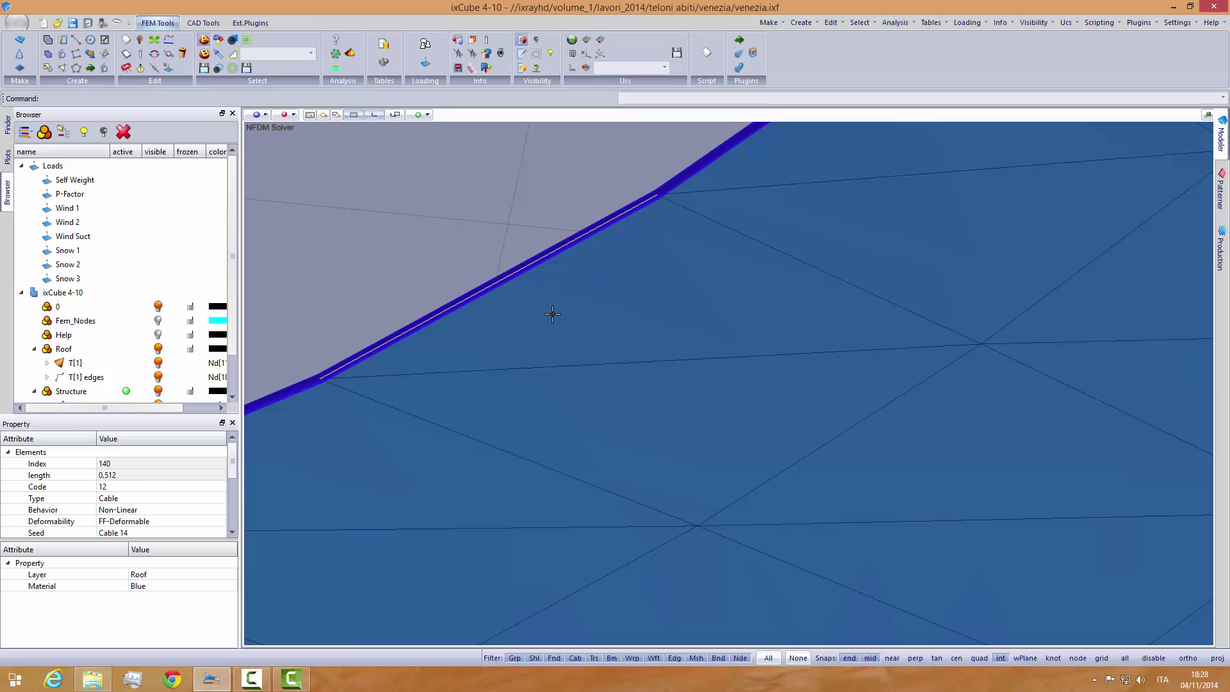
pyautogui.click(443, 243)
pyautogui.scroll(-8, 573, 264)
pyautogui.scroll(-10, 596, 278)
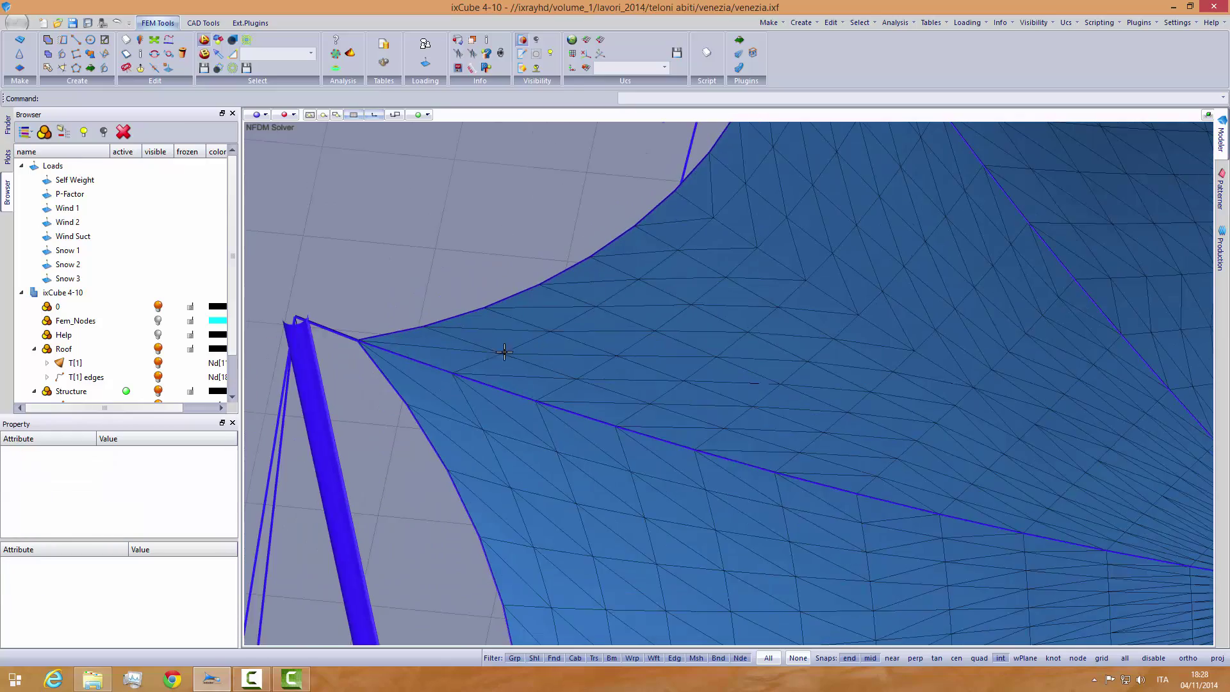
pyautogui.moveTo(565, 366); pyautogui.dragTo(662, 385, button='middle')
pyautogui.scroll(10, 662, 383)
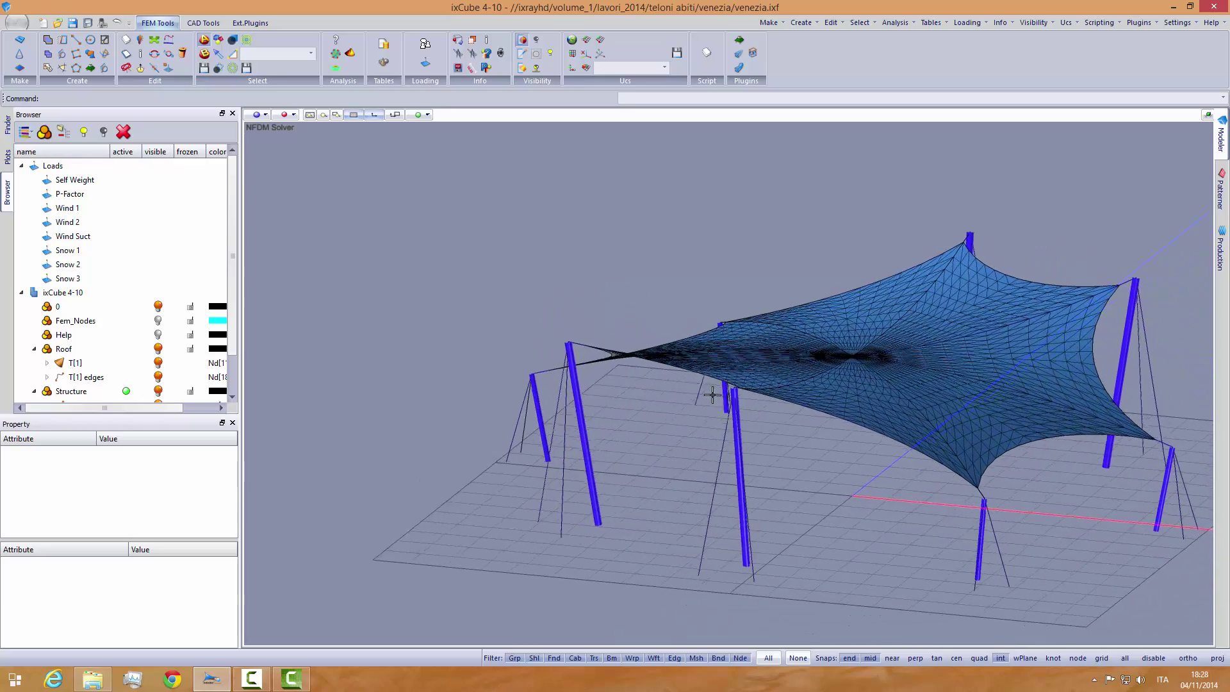
pyautogui.scroll(5, 735, 411)
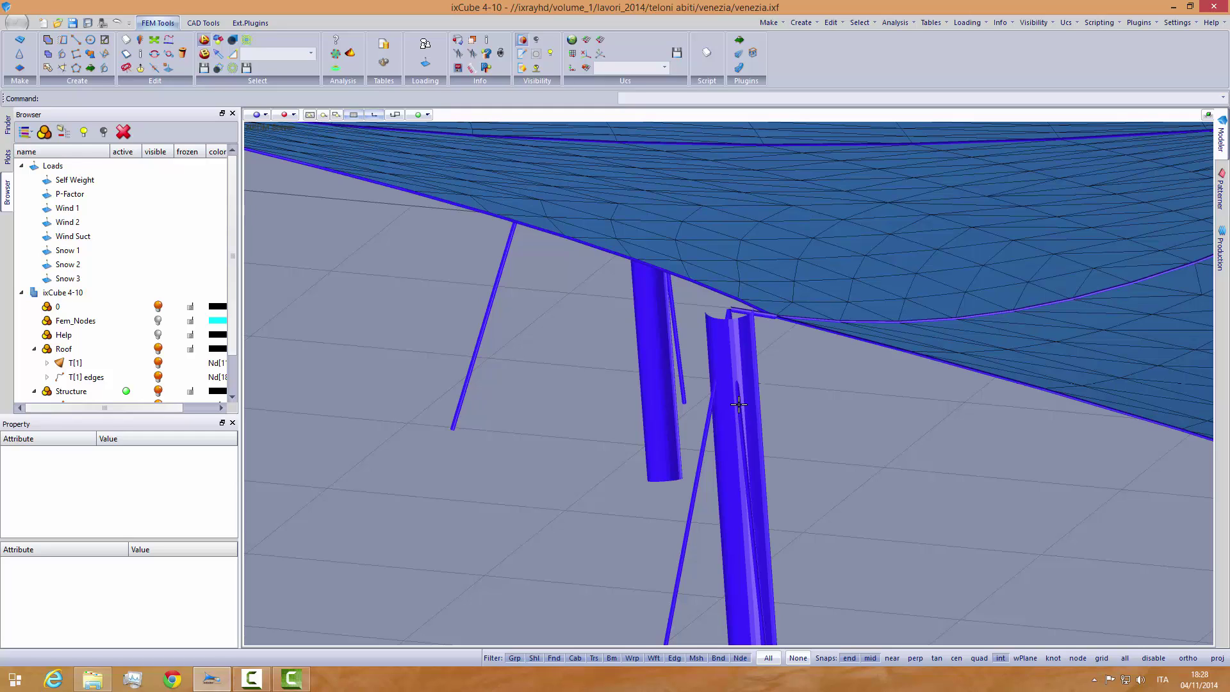
pyautogui.click(739, 400)
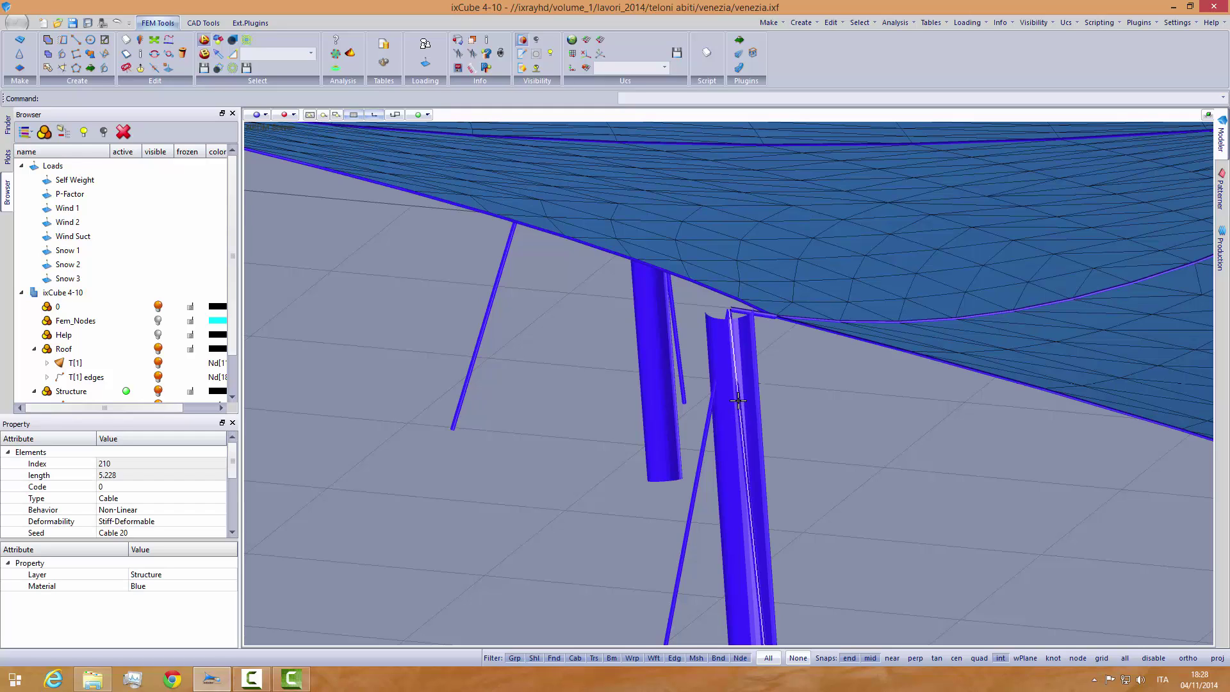
pyautogui.click(778, 421)
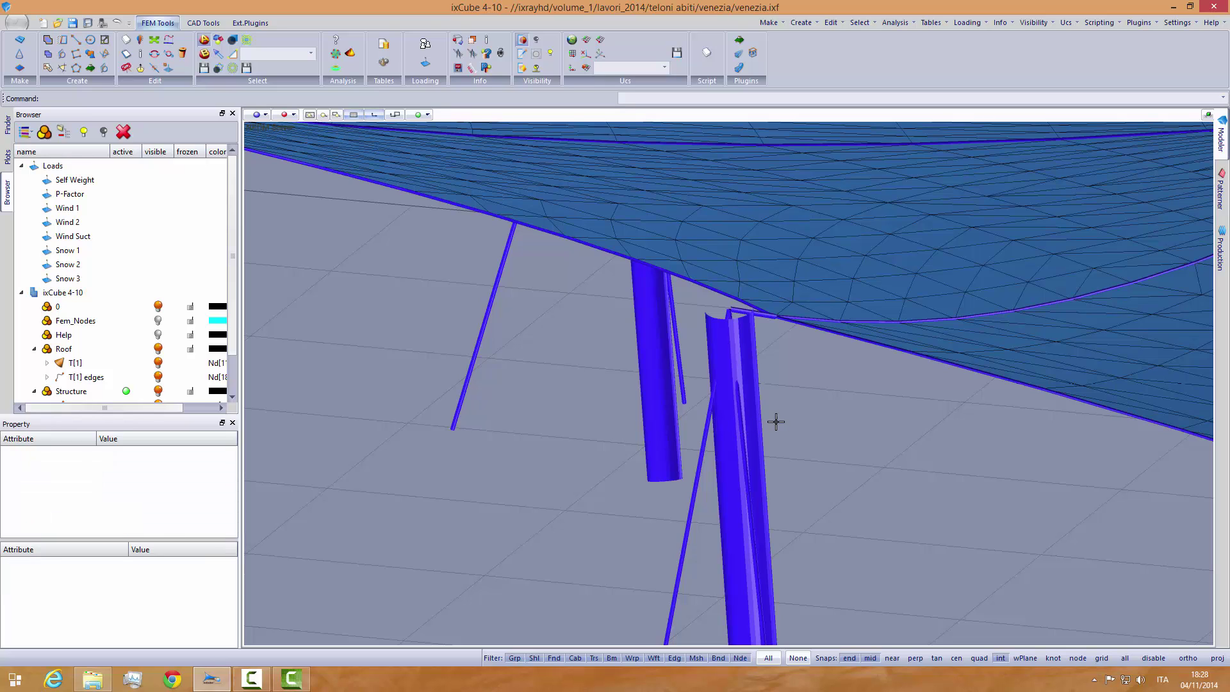
pyautogui.scroll(2, 742, 417)
pyautogui.click(732, 333)
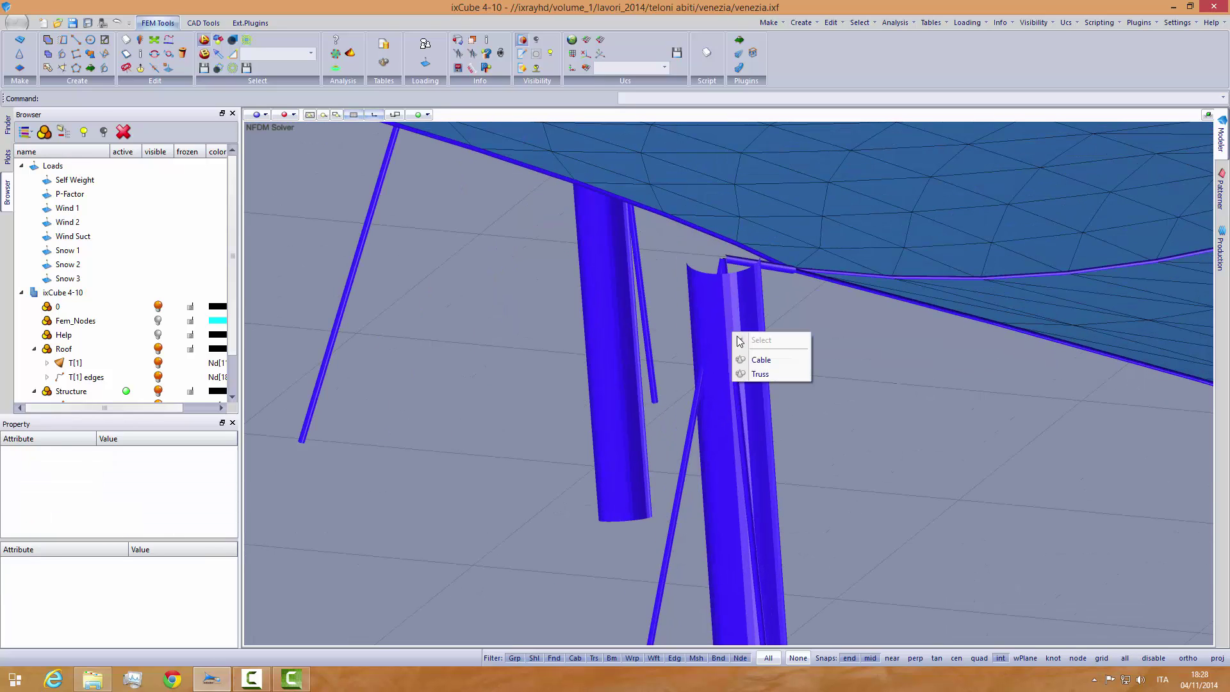
pyautogui.click(761, 374)
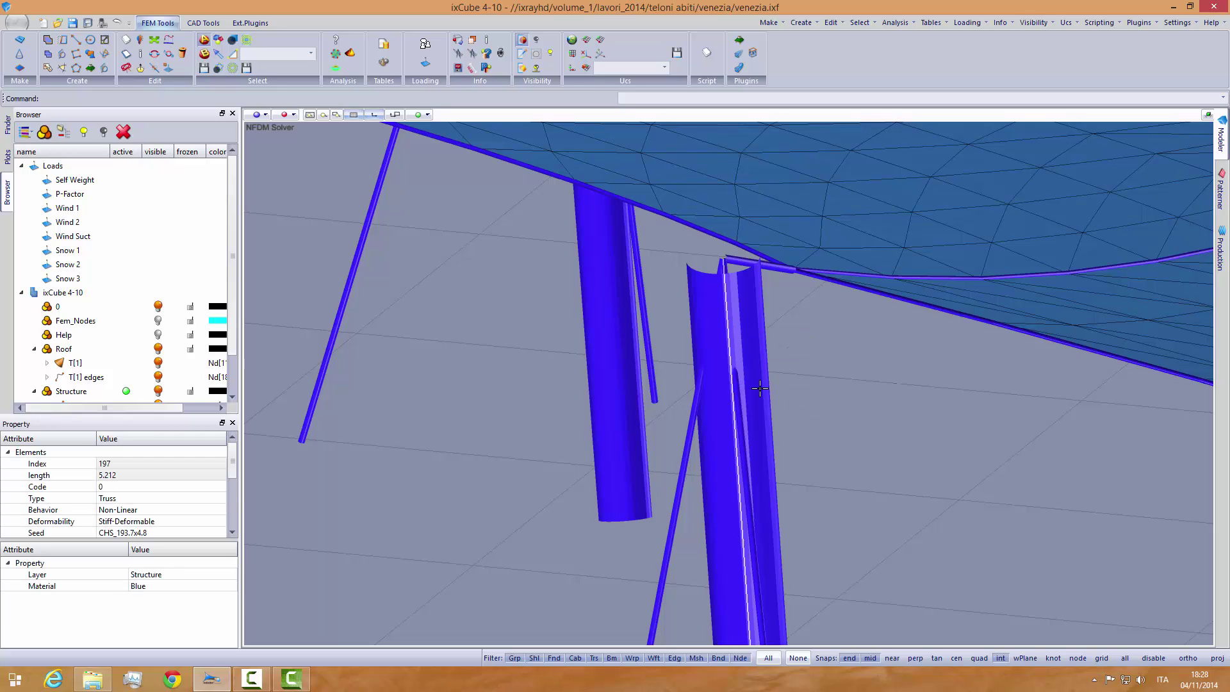
pyautogui.scroll(-2, 687, 346)
pyautogui.scroll(-4, 667, 384)
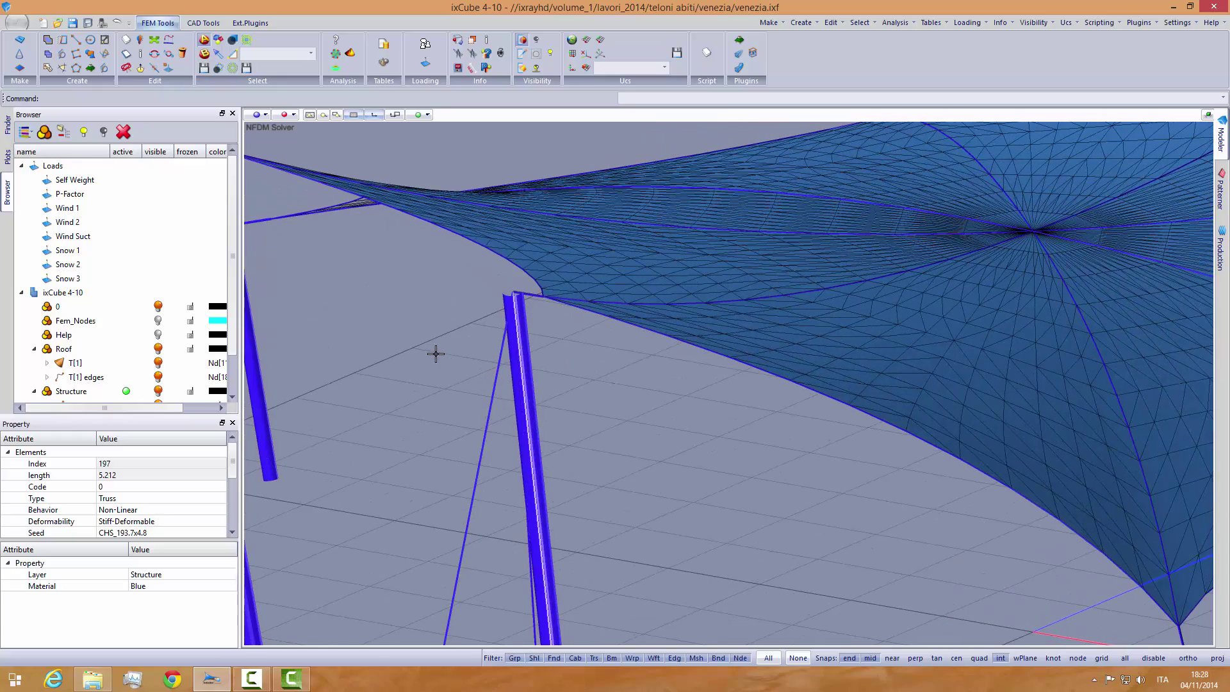
pyautogui.click(448, 366)
pyautogui.scroll(-4, 448, 365)
pyautogui.moveTo(535, 393); pyautogui.dragTo(507, 438, button='middle')
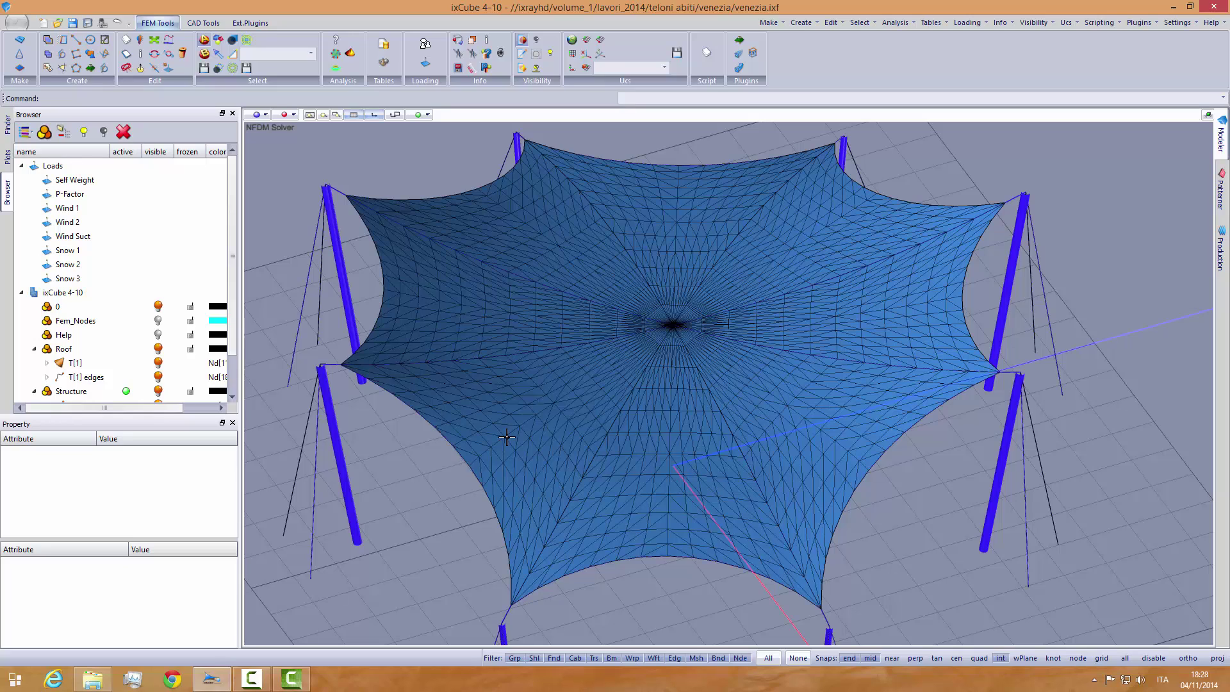
pyautogui.moveTo(510, 435); pyautogui.dragTo(496, 420, button='middle')
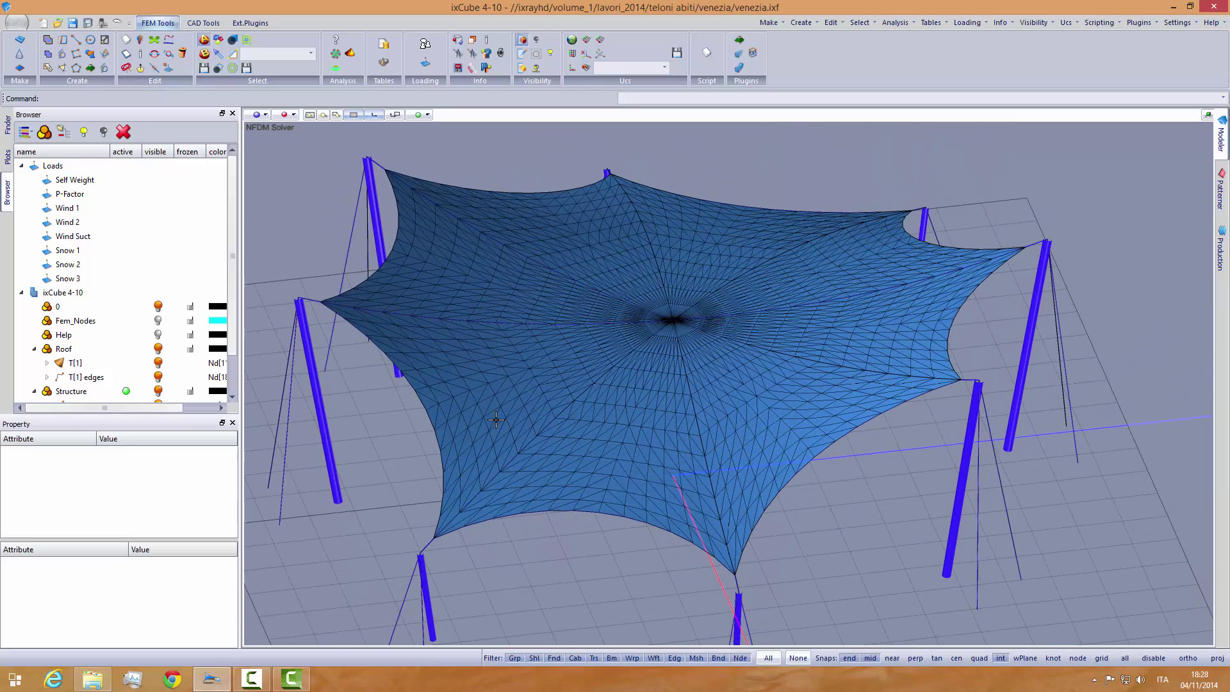